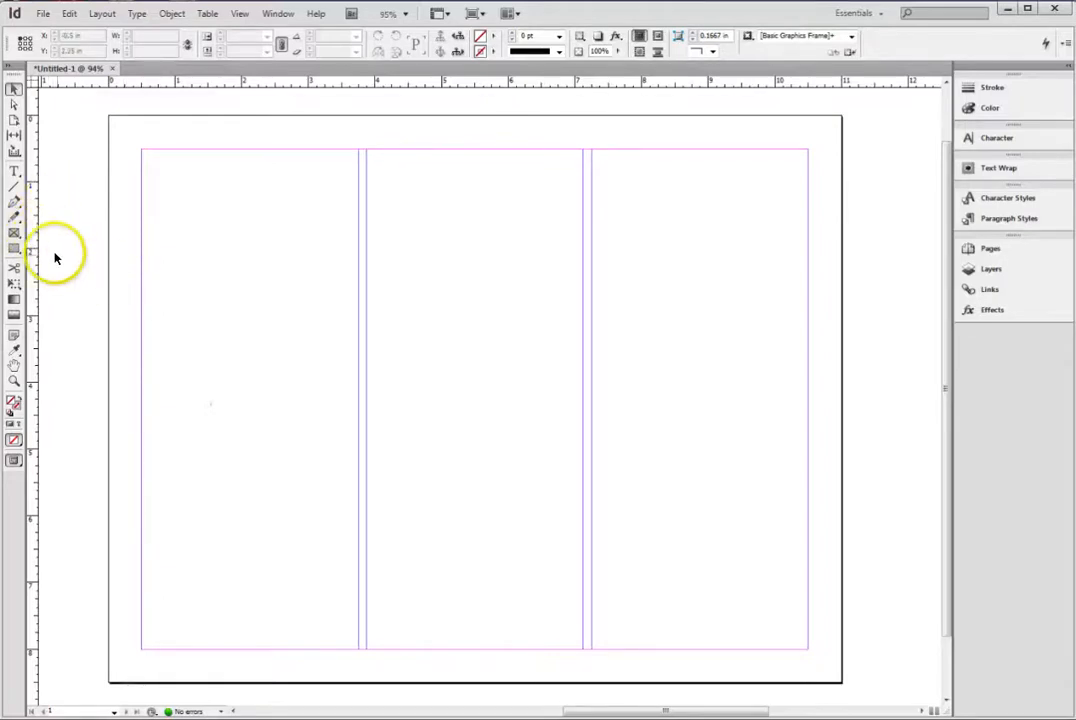
# - Draw two full-height rectangular frames extending past the page edges: about 3.92 × 8.82 in over the left column, 3.95 × 8.96 in over the right
pyautogui.click(14, 234)
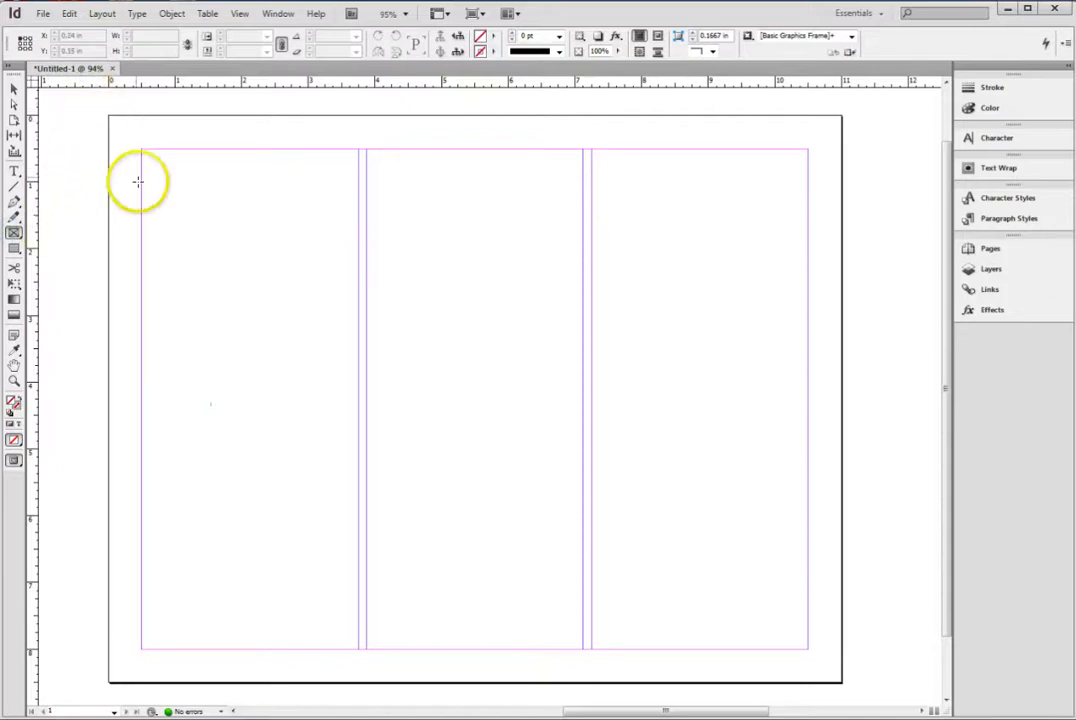
pyautogui.moveTo(95, 102); pyautogui.dragTo(356, 691)
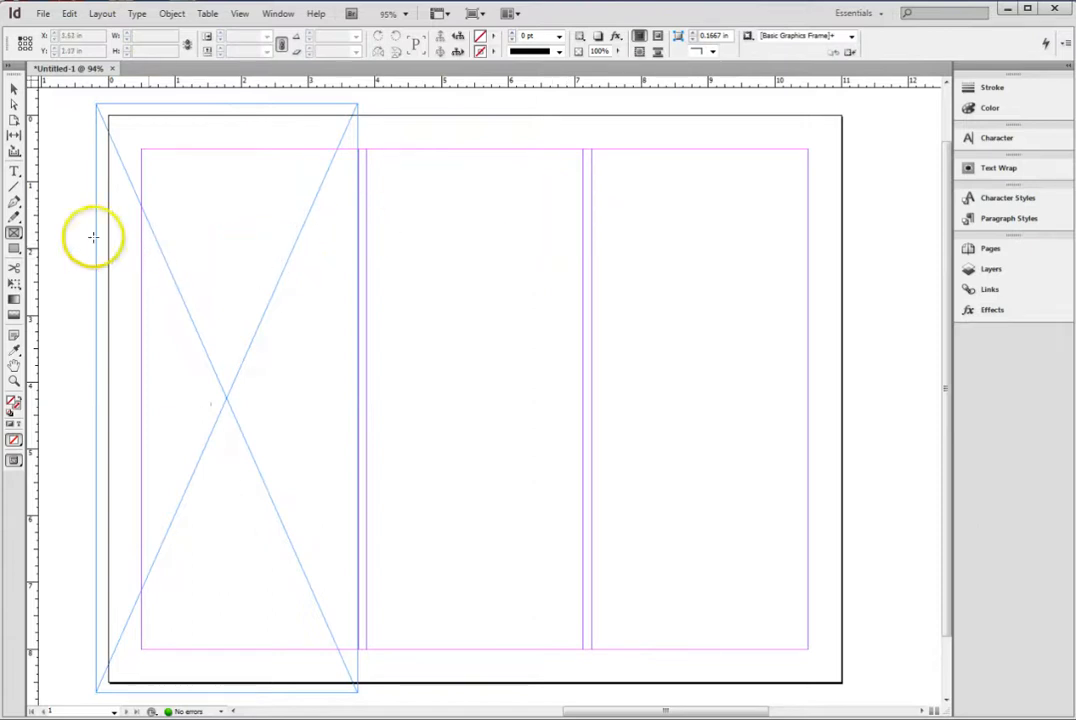
pyautogui.click(14, 236)
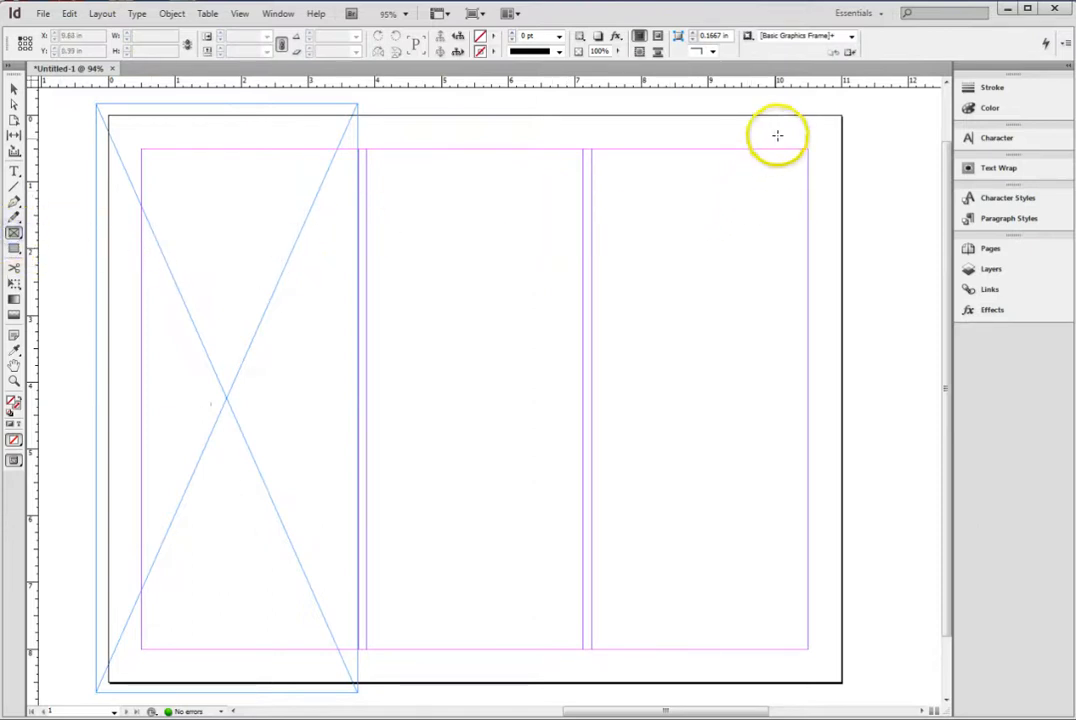
pyautogui.moveTo(589, 101); pyautogui.dragTo(854, 643)
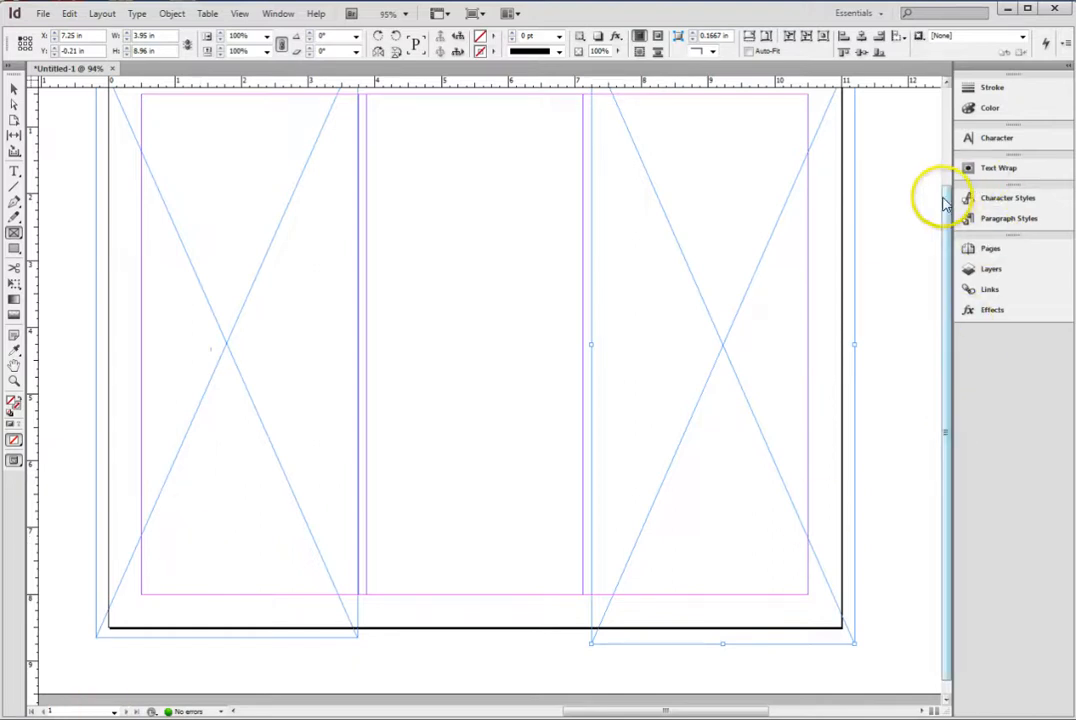
pyautogui.moveTo(941, 197); pyautogui.dragTo(950, 146)
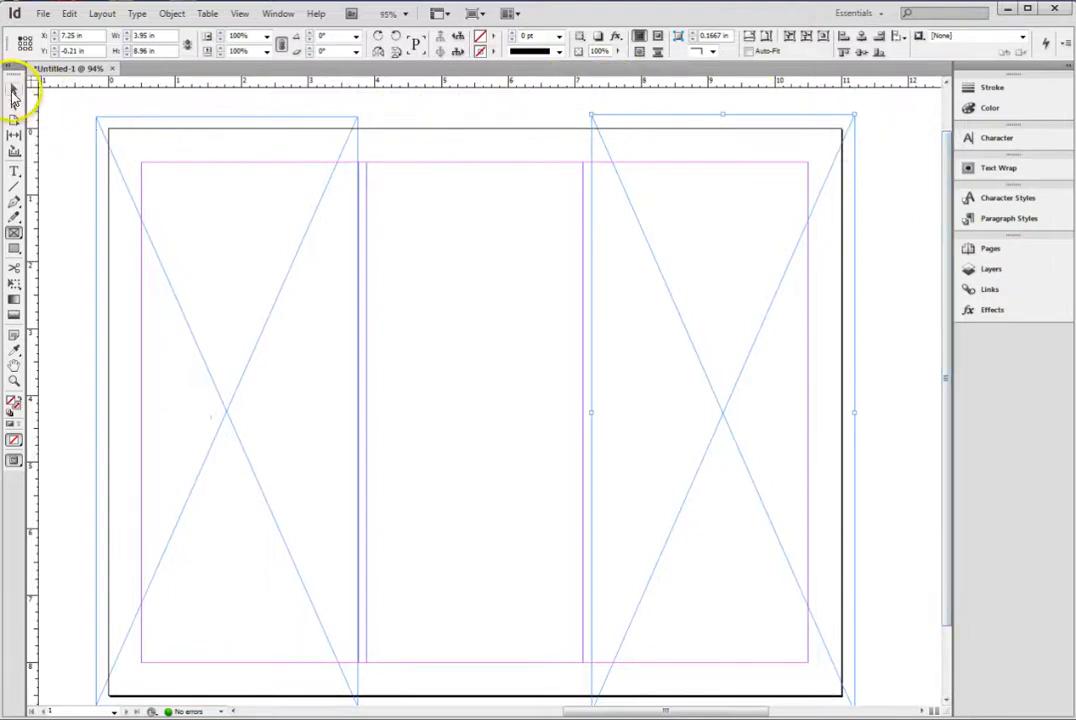
pyautogui.click(13, 91)
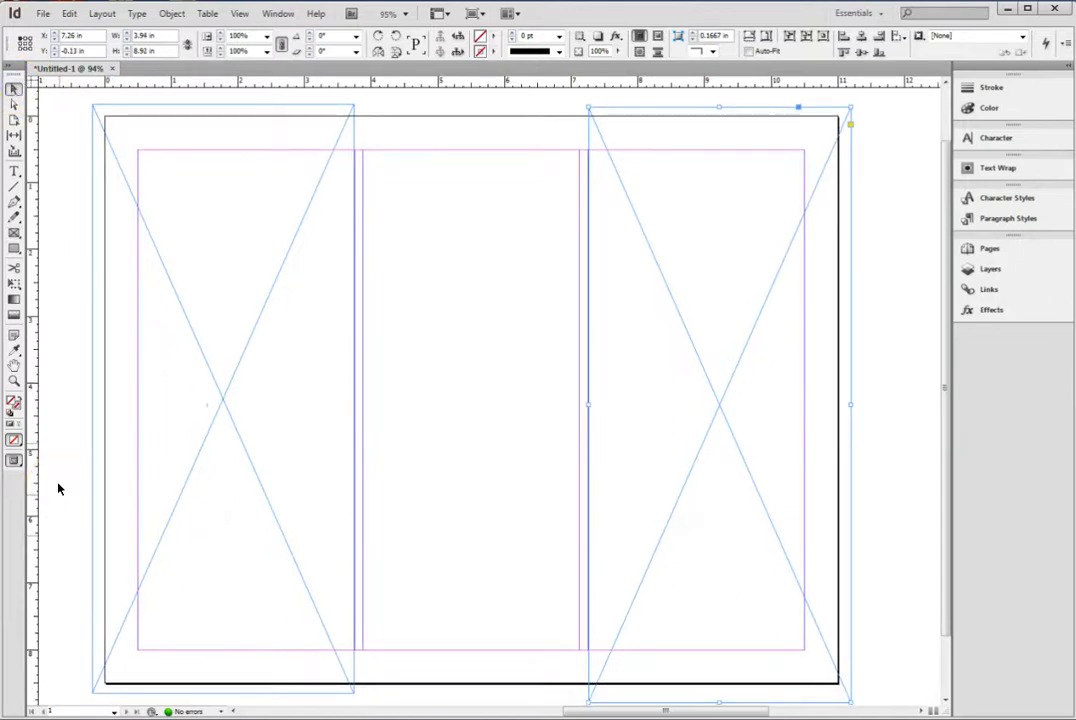
# - Place the Autumn Background image from the Brochure folder into the frame over the left column
pyautogui.click(104, 390)
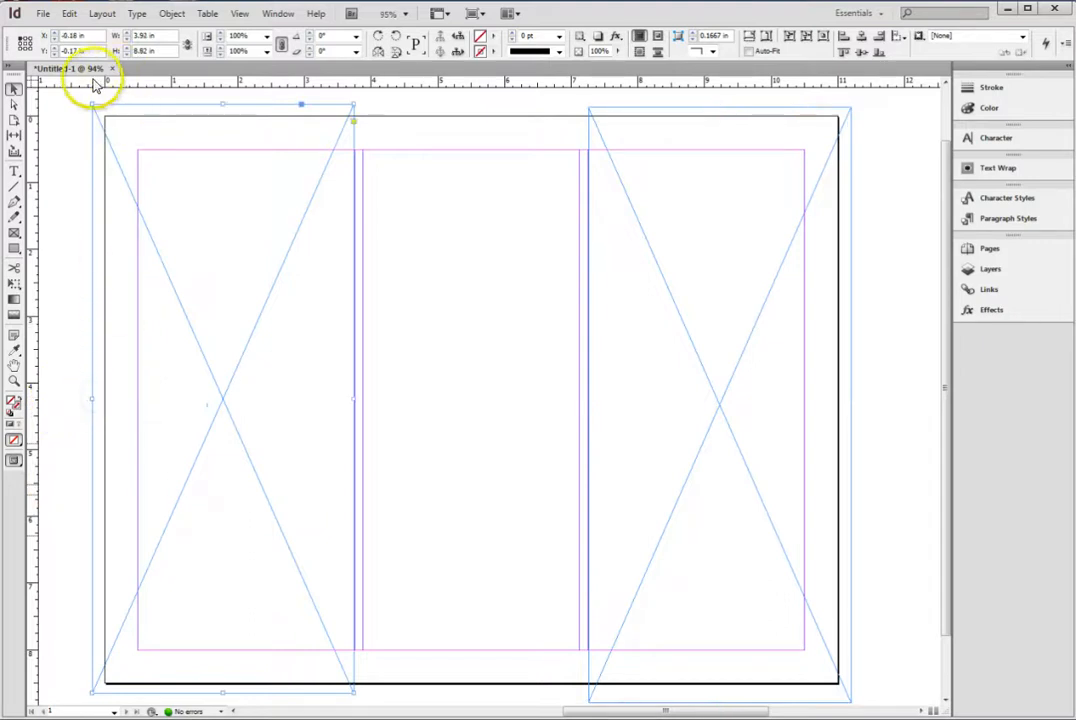
pyautogui.click(44, 14)
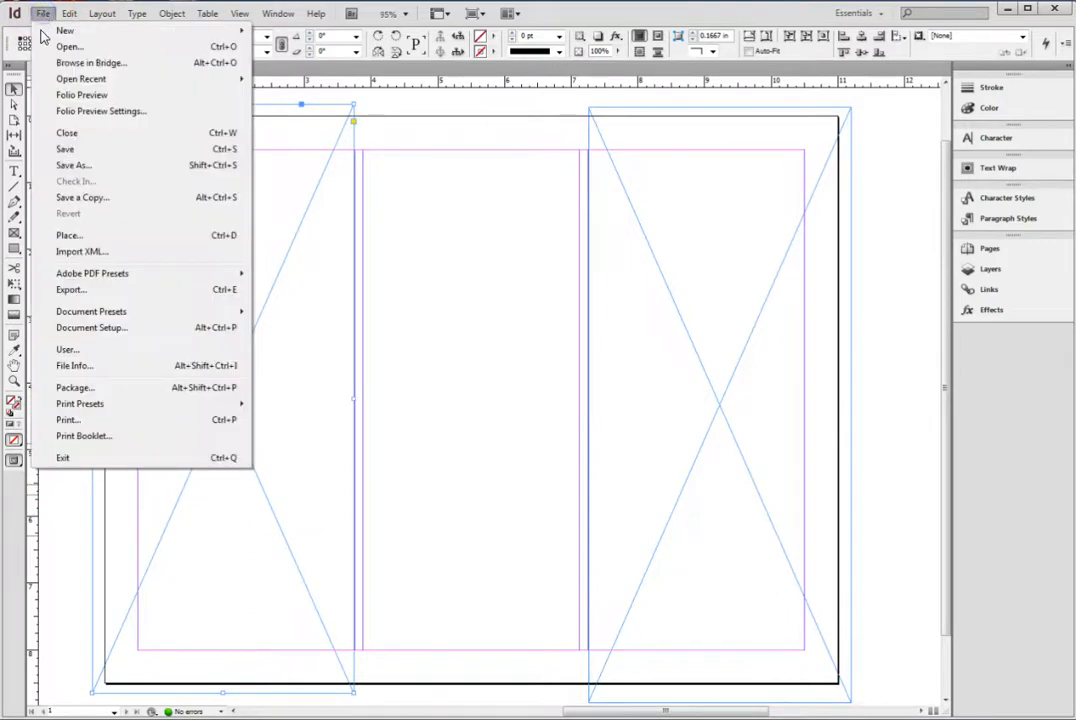
pyautogui.click(74, 236)
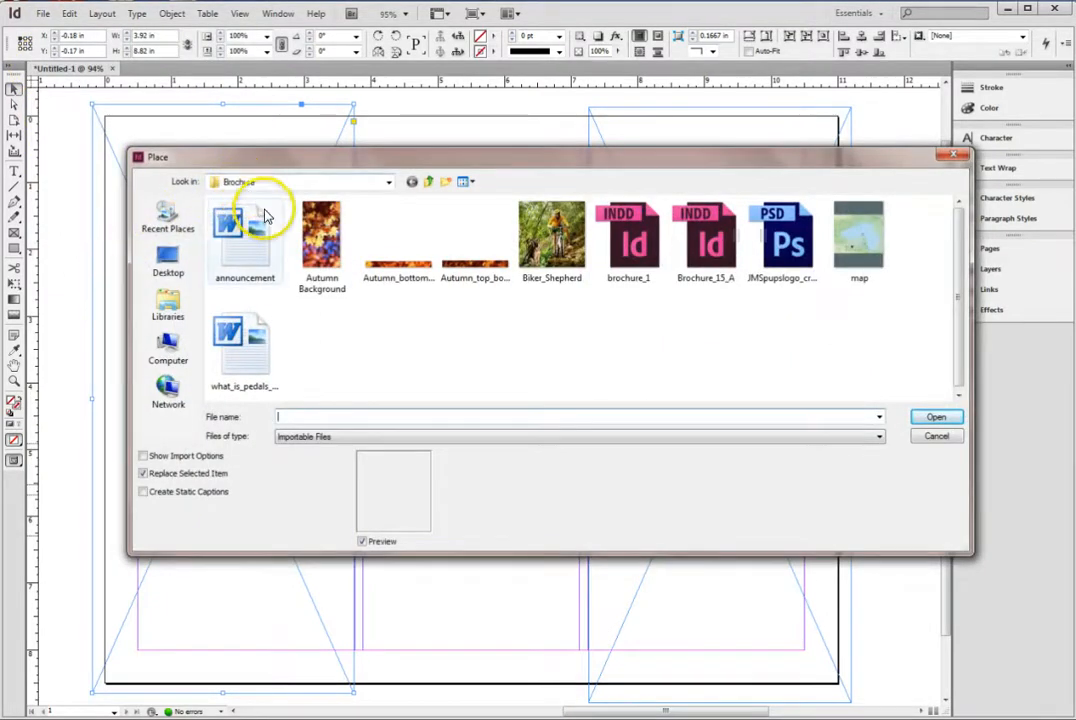
pyautogui.click(320, 289)
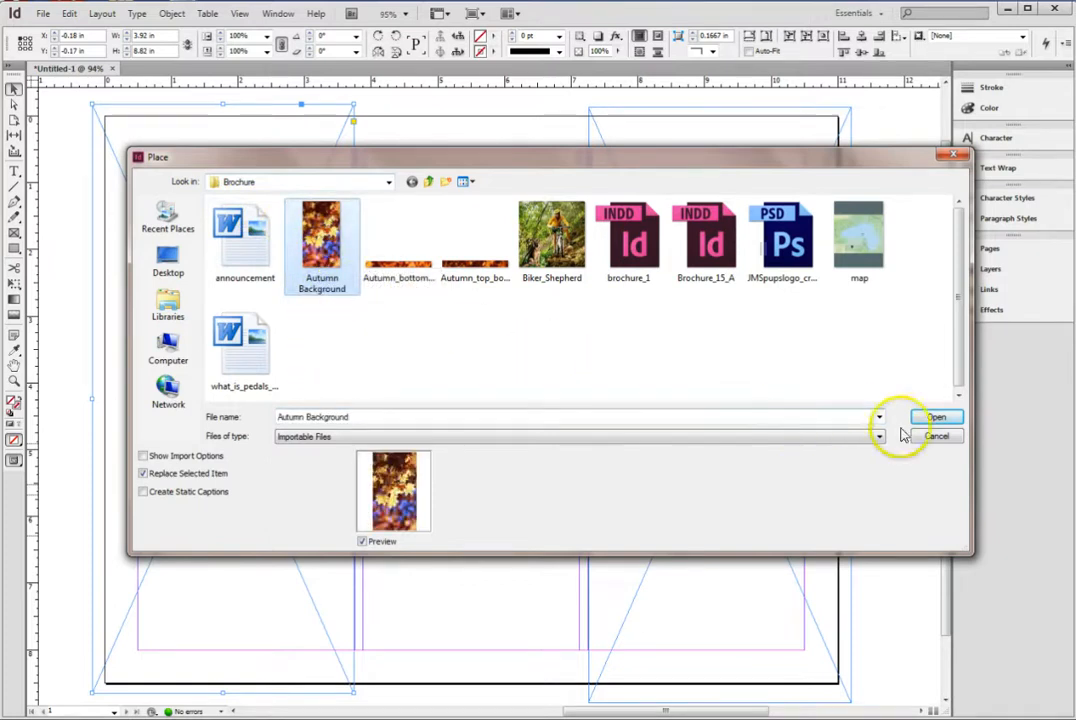
pyautogui.click(935, 417)
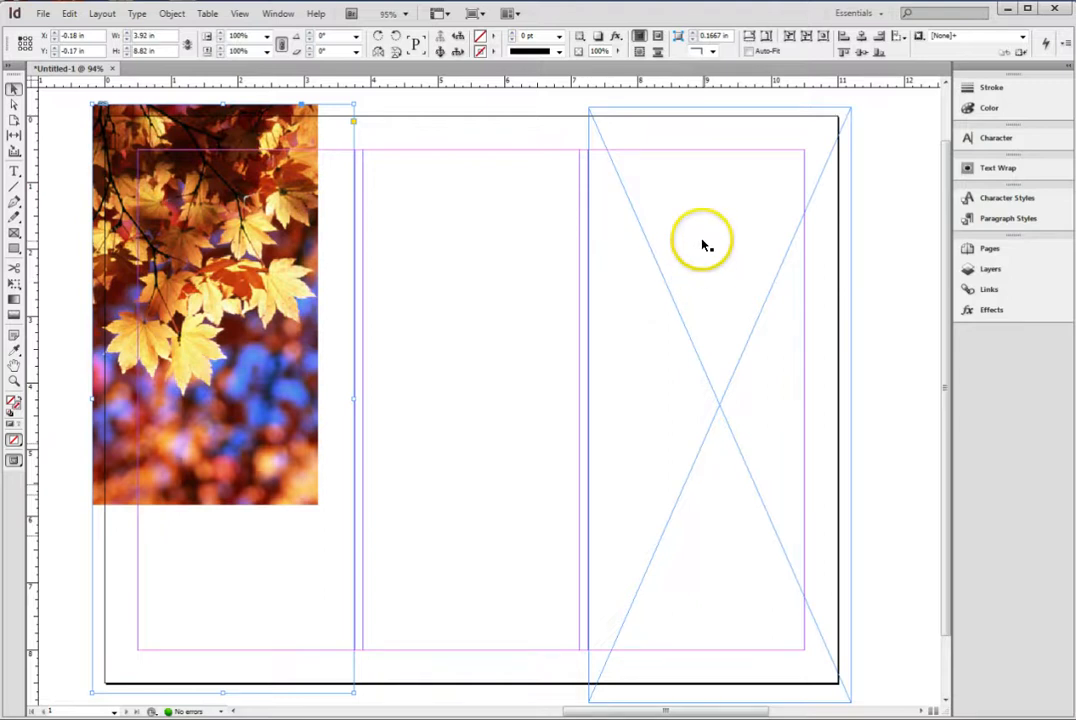
# - Place the same Autumn Background image into the frame over the right column
pyautogui.click(630, 139)
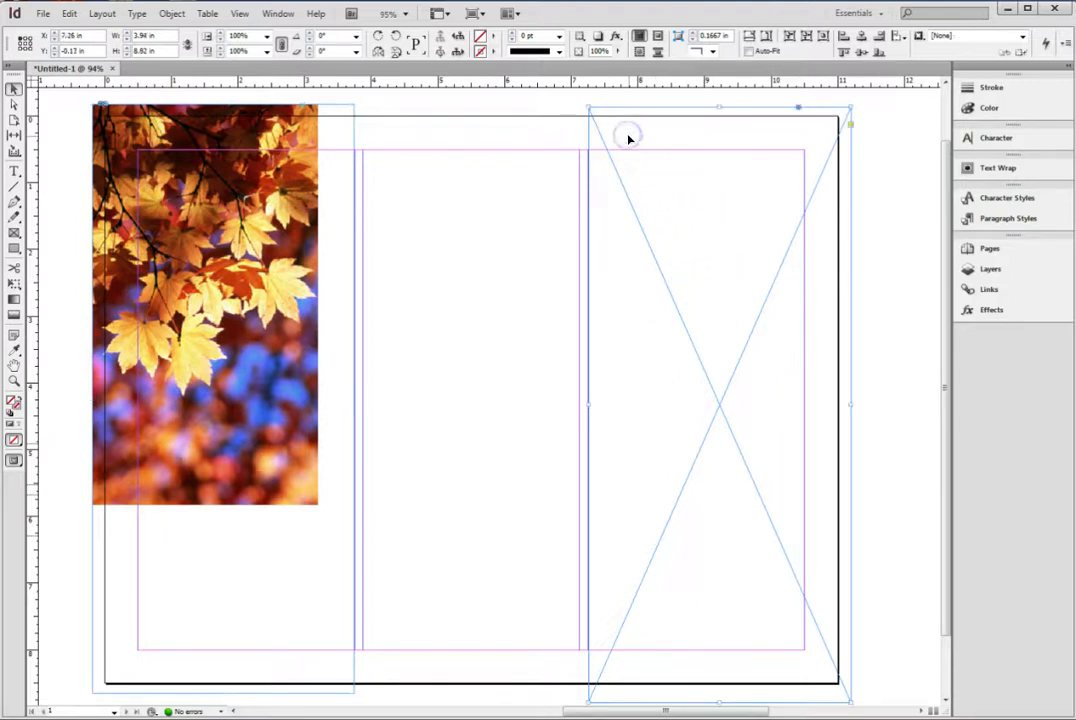
pyautogui.click(40, 14)
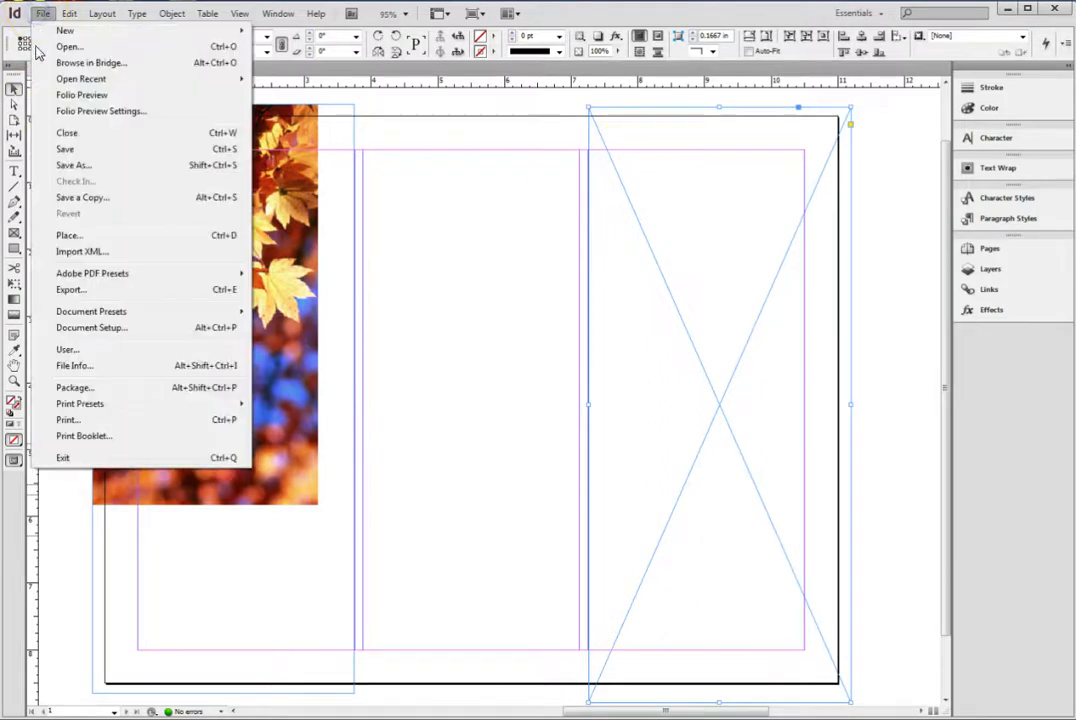
pyautogui.click(58, 233)
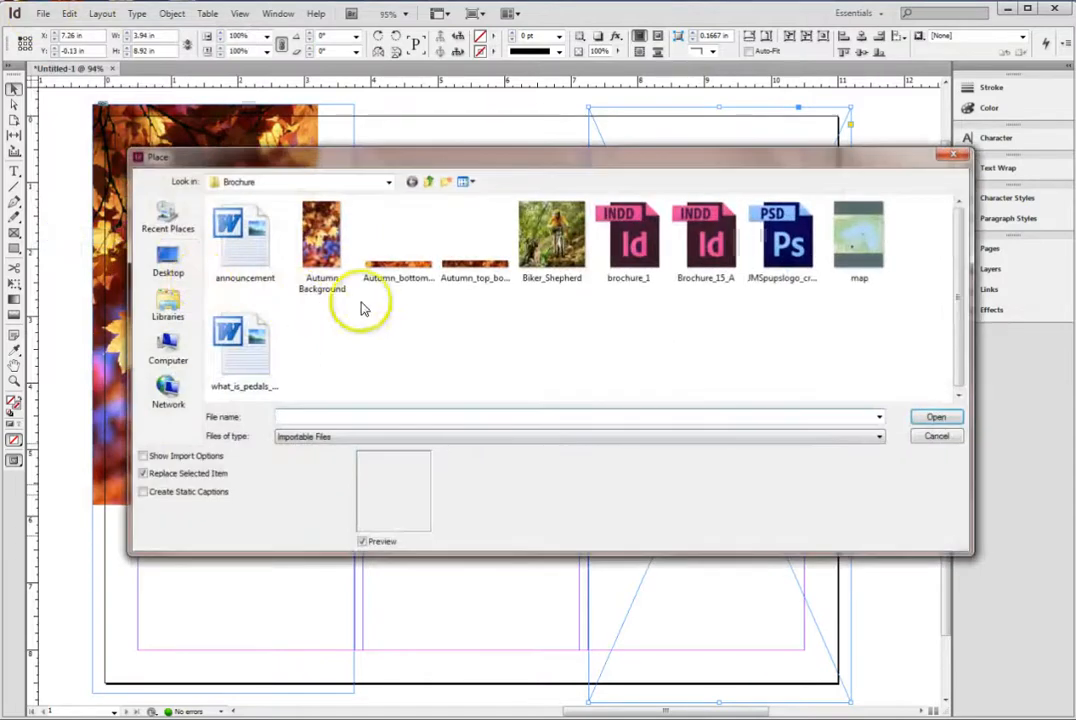
pyautogui.click(340, 235)
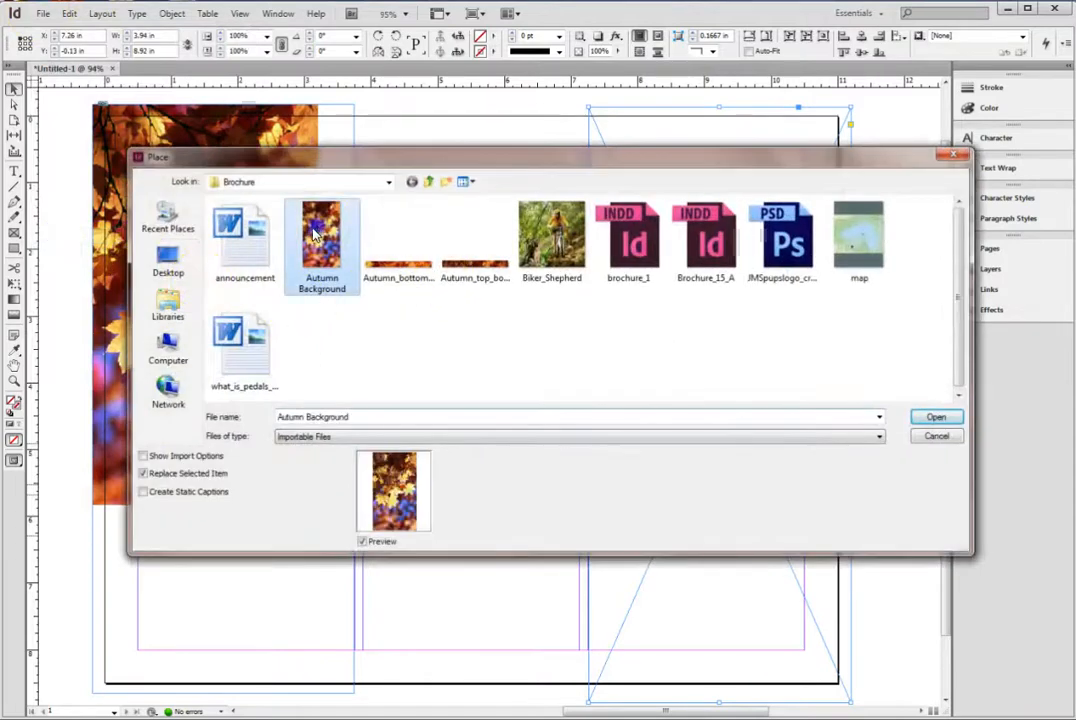
pyautogui.click(924, 420)
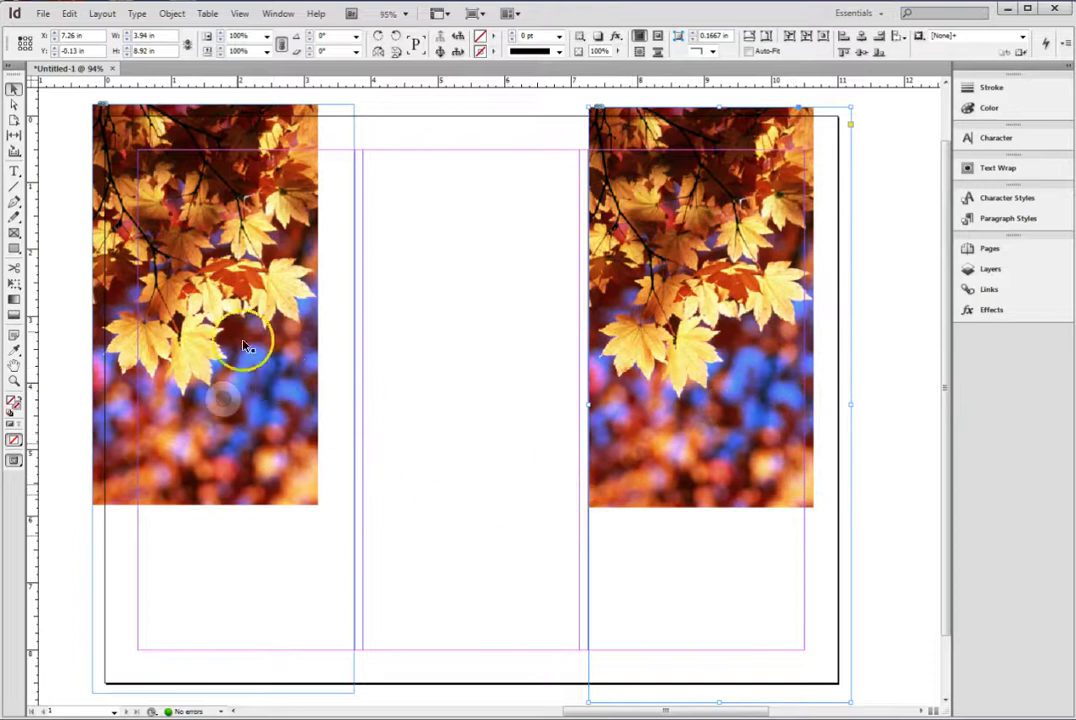
# - Stretch the left column's autumn image to its frame with Fit Content to Frame
pyautogui.click(200, 243)
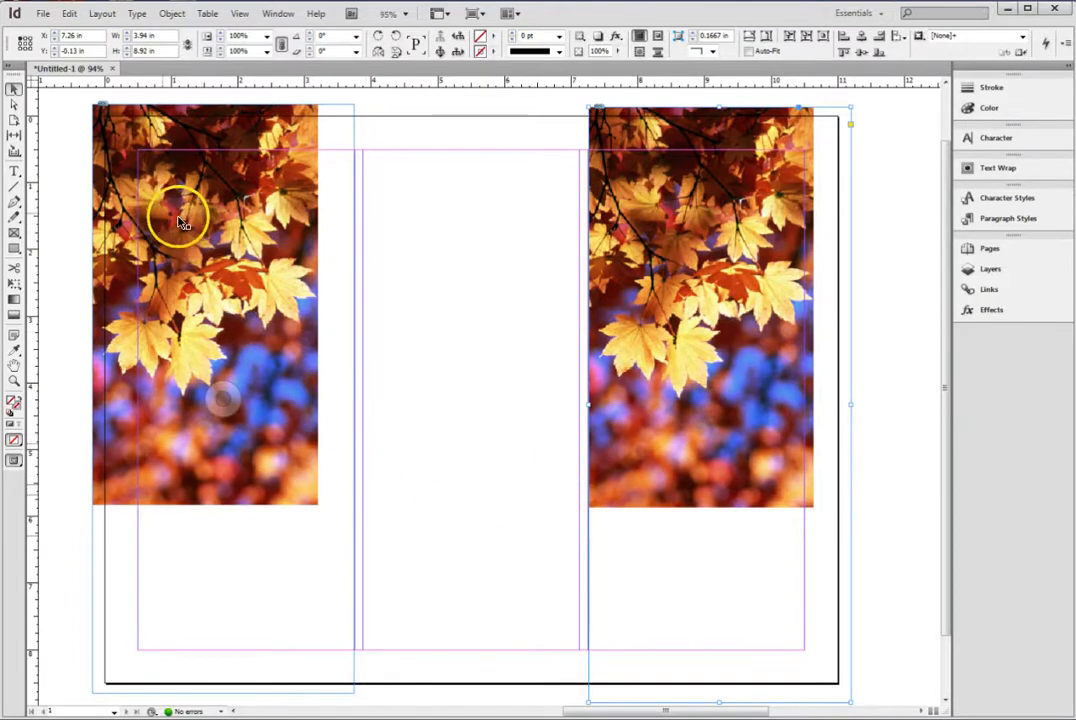
pyautogui.rightClick(157, 215)
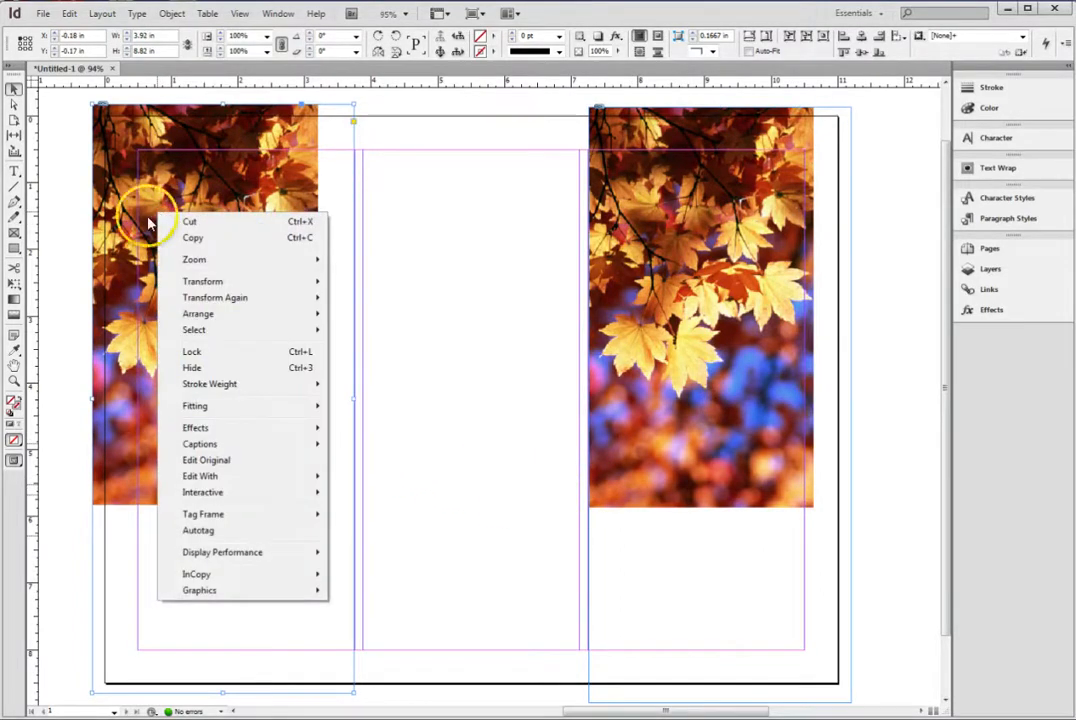
pyautogui.moveTo(194, 406)
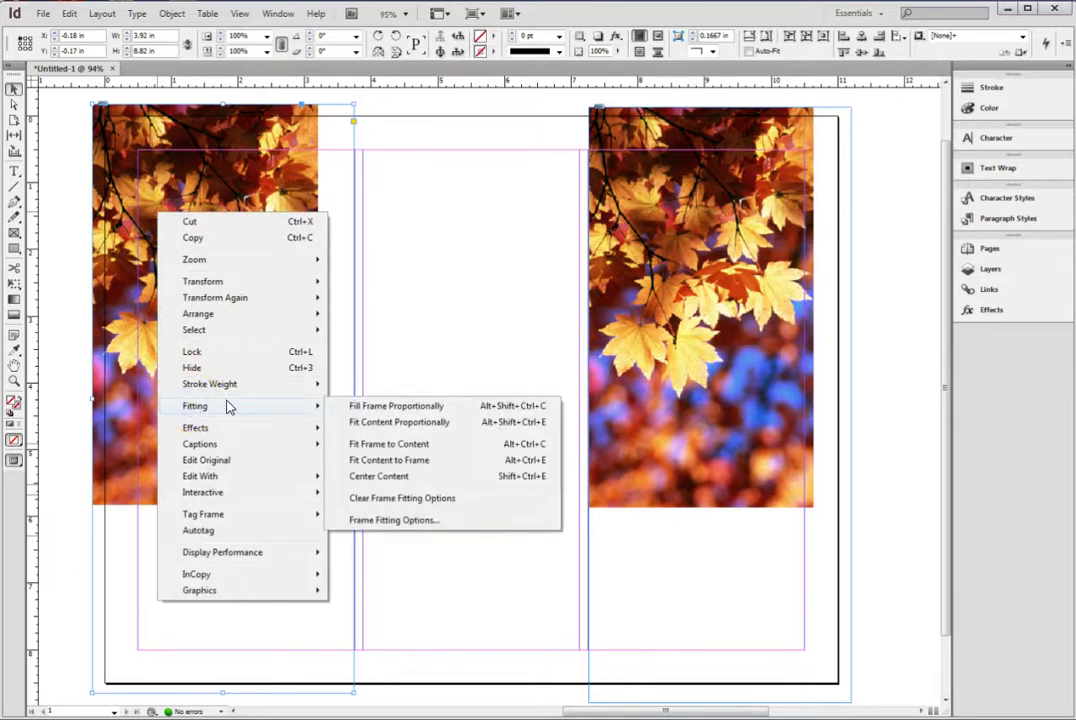
pyautogui.click(362, 461)
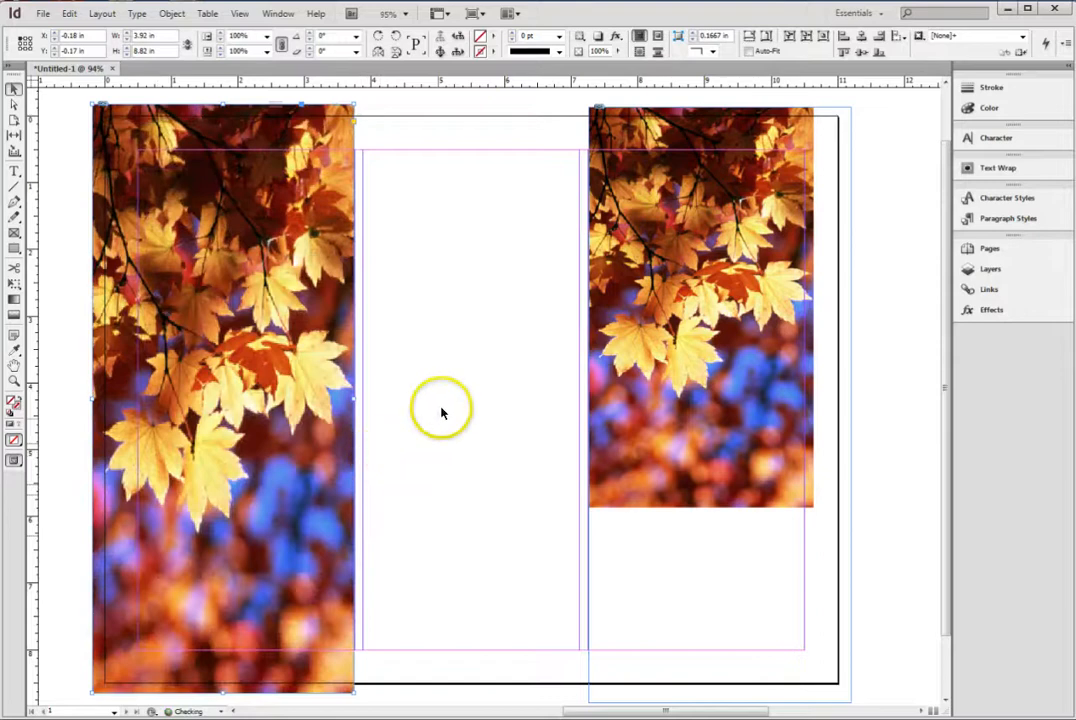
# - Apply Fill Frame Proportionally to the right column's image and undo the fitting of both images
pyautogui.rightClick(652, 209)
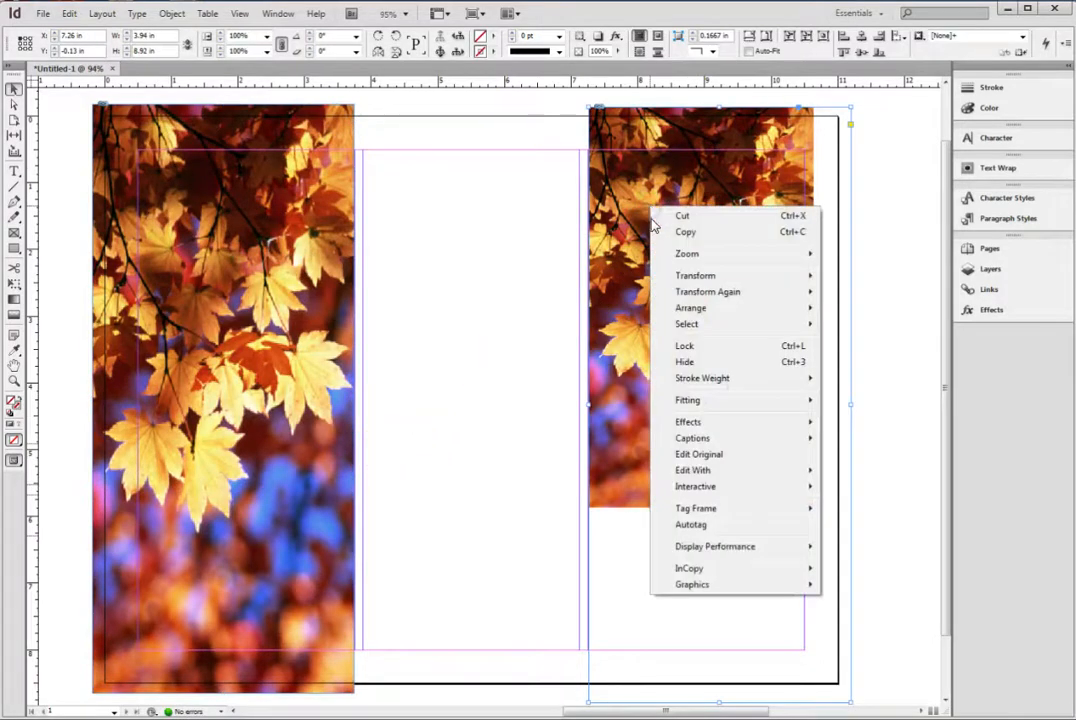
pyautogui.moveTo(688, 400)
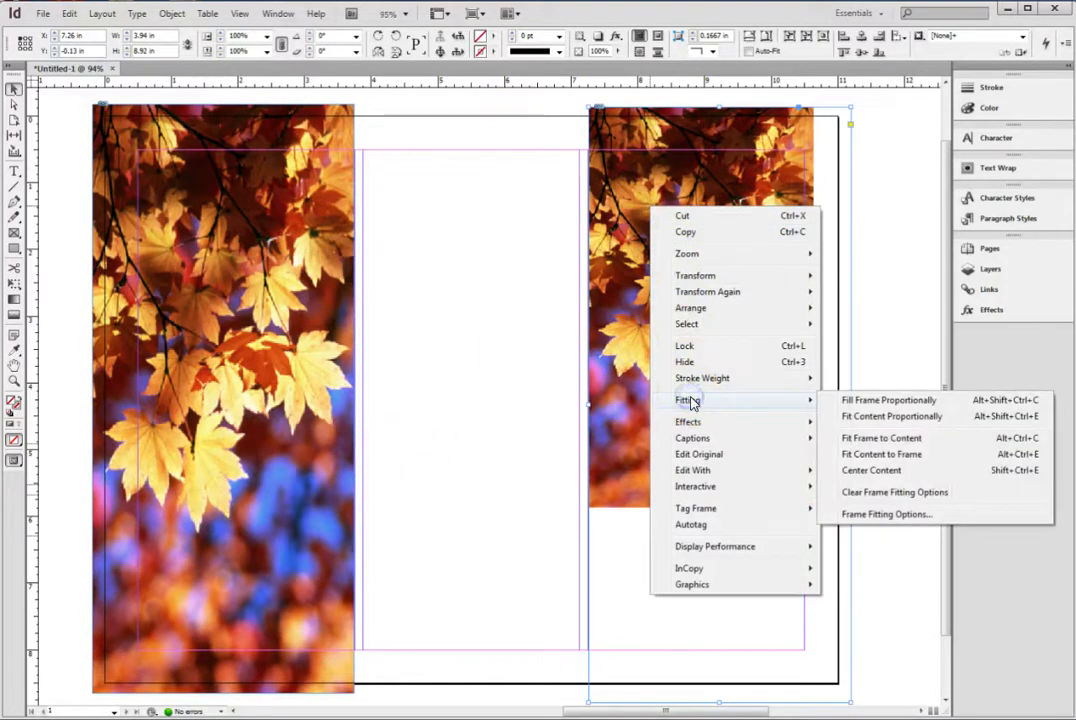
pyautogui.click(856, 402)
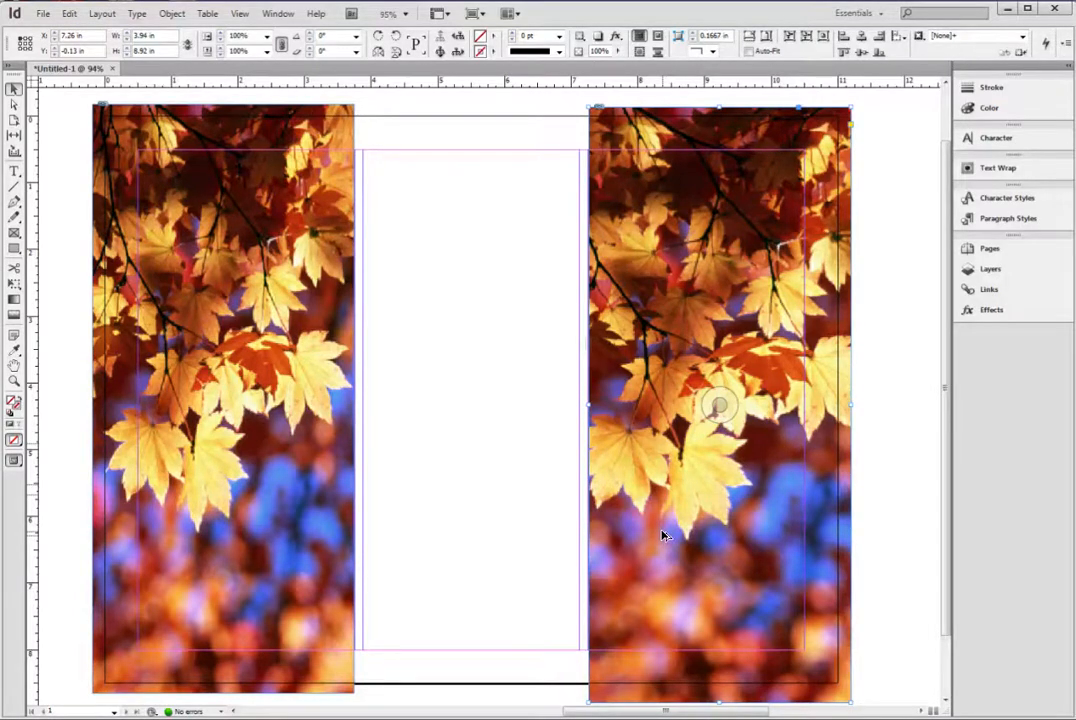
pyautogui.hotkey('ctrl', 'alt', 'shift', 'e')
# - Apply Fit Content Proportionally to the autumn image in the left column
pyautogui.rightClick(190, 193)
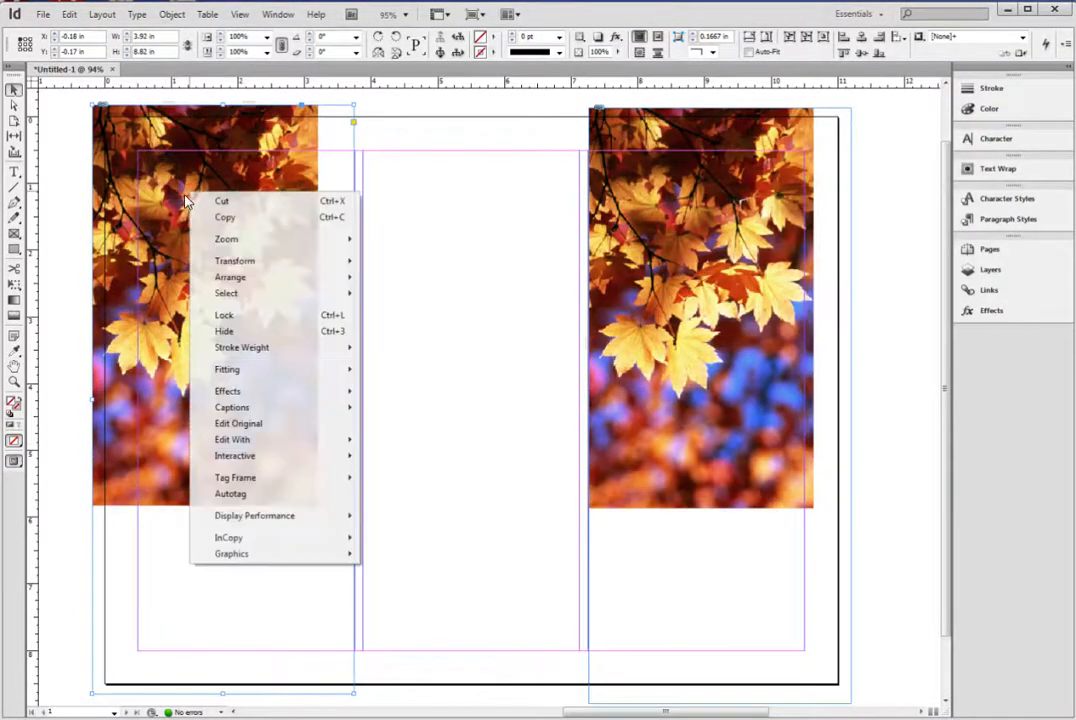
pyautogui.moveTo(242, 368)
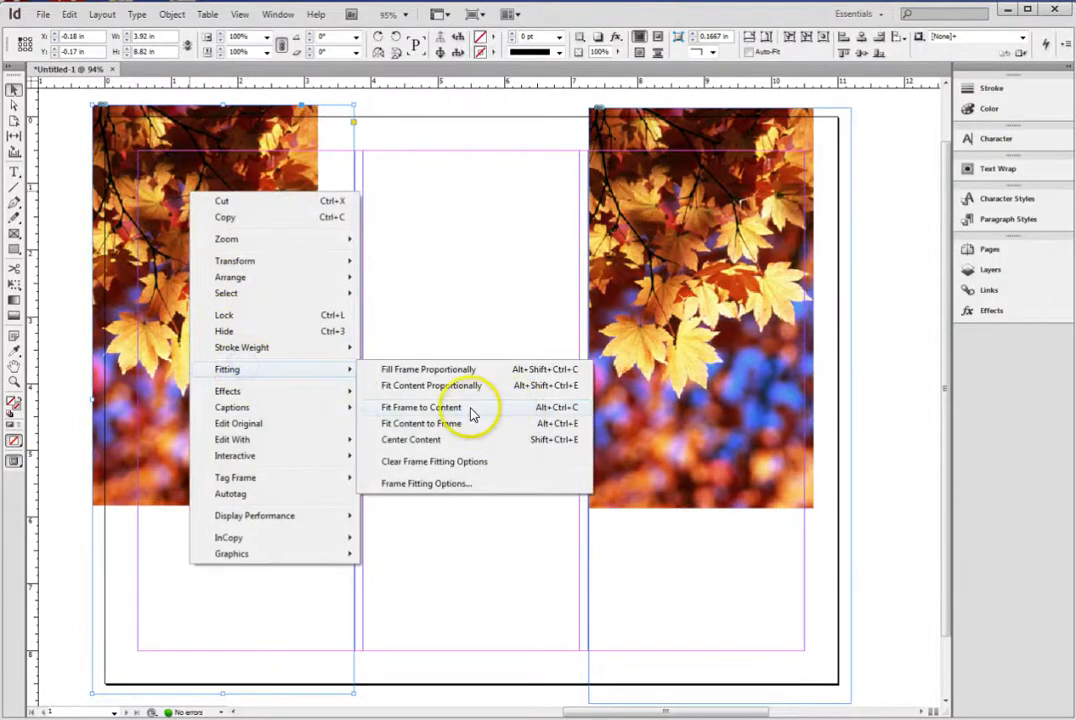
pyautogui.click(466, 386)
# - Shrink the right column's frame around its image with Fit Frame to Content
pyautogui.click(631, 220)
pyautogui.rightClick(631, 220)
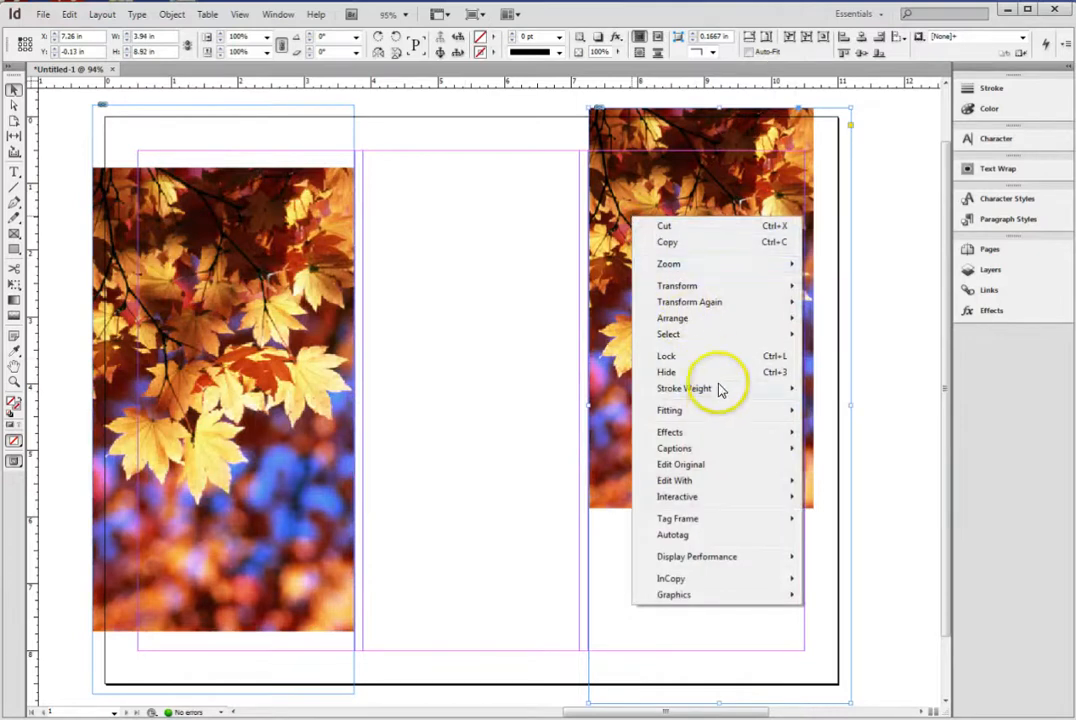
pyautogui.moveTo(778, 418)
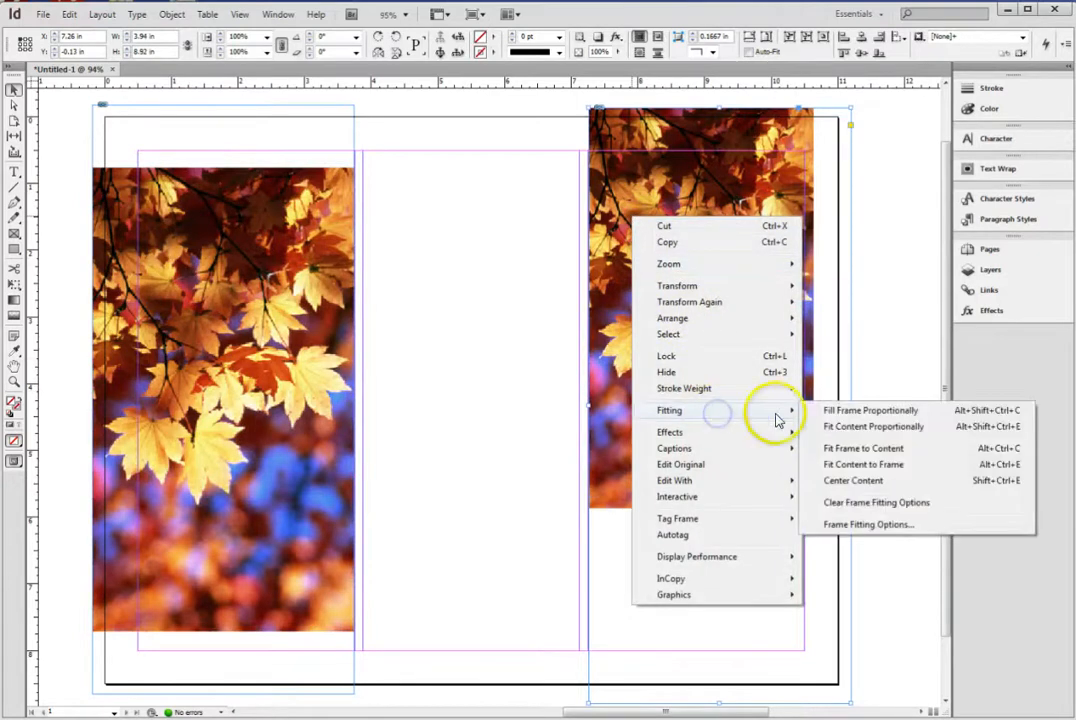
pyautogui.click(850, 448)
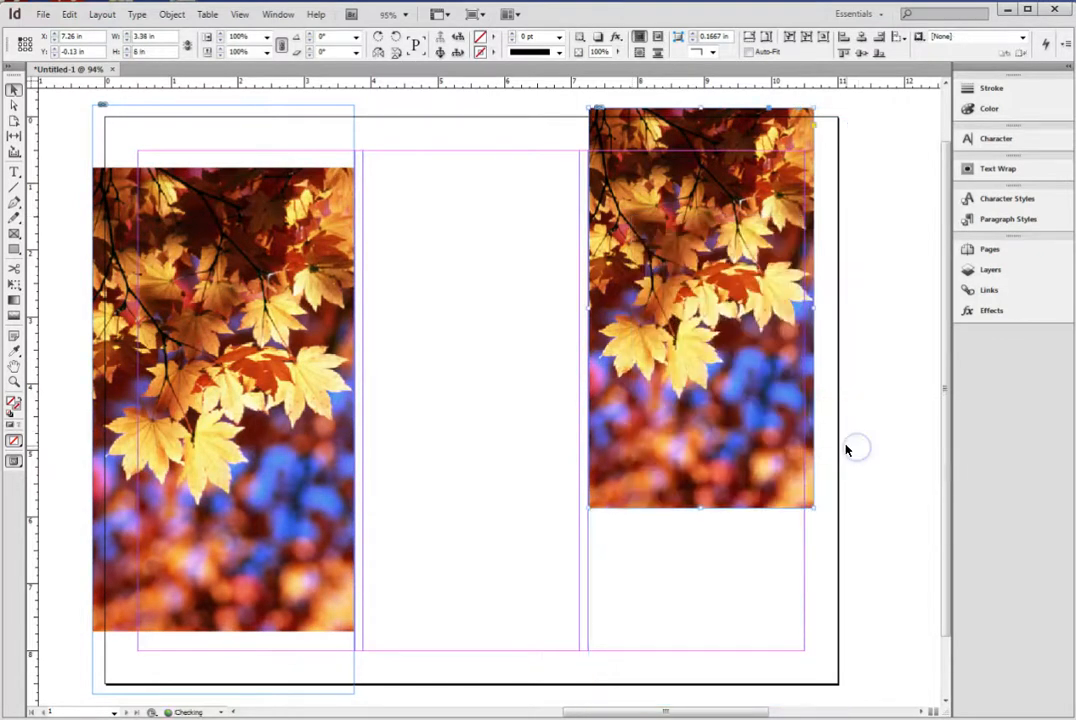
# - Apply Fill Frame Proportionally to the autumn image in the left column
pyautogui.rightClick(167, 243)
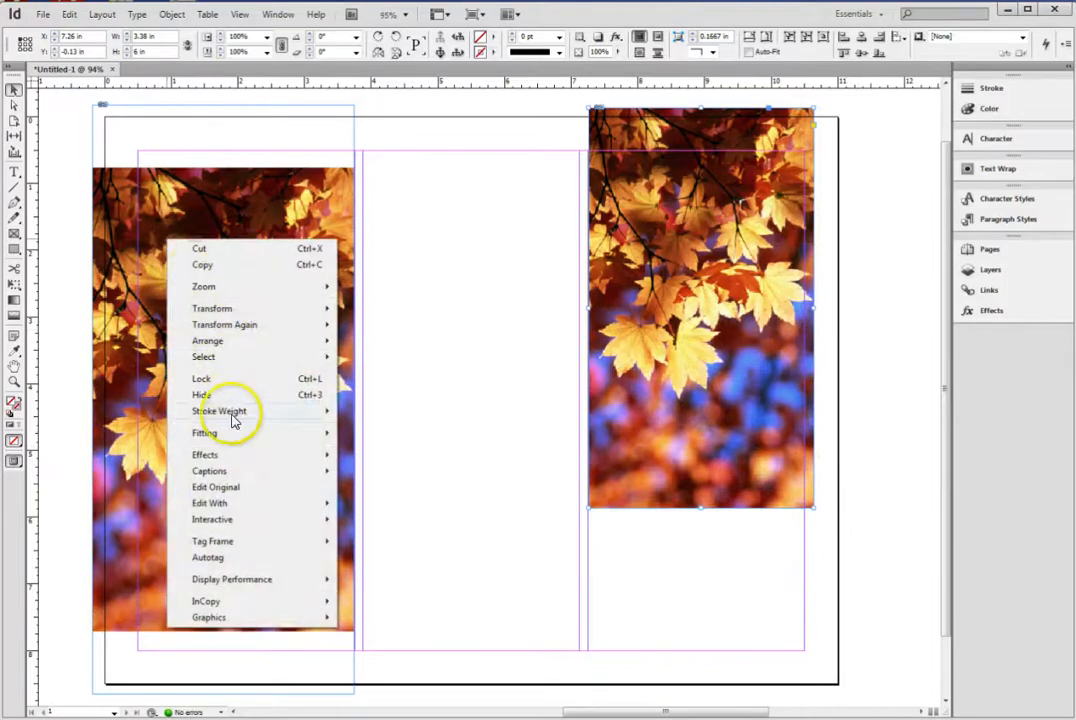
pyautogui.moveTo(228, 434)
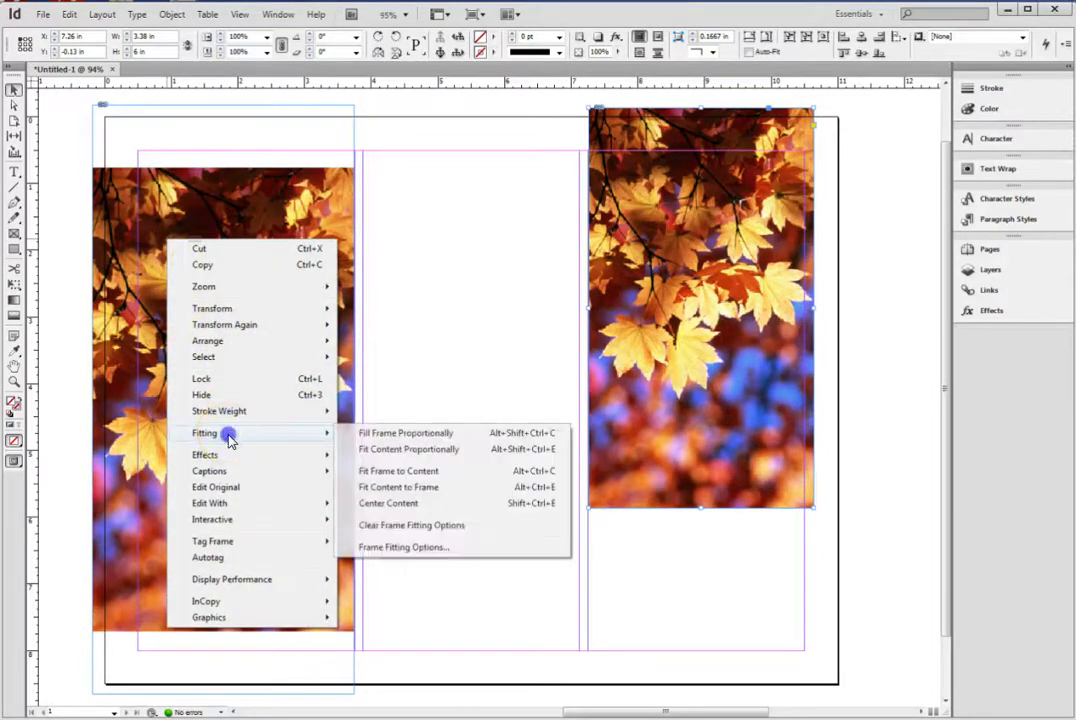
pyautogui.click(403, 433)
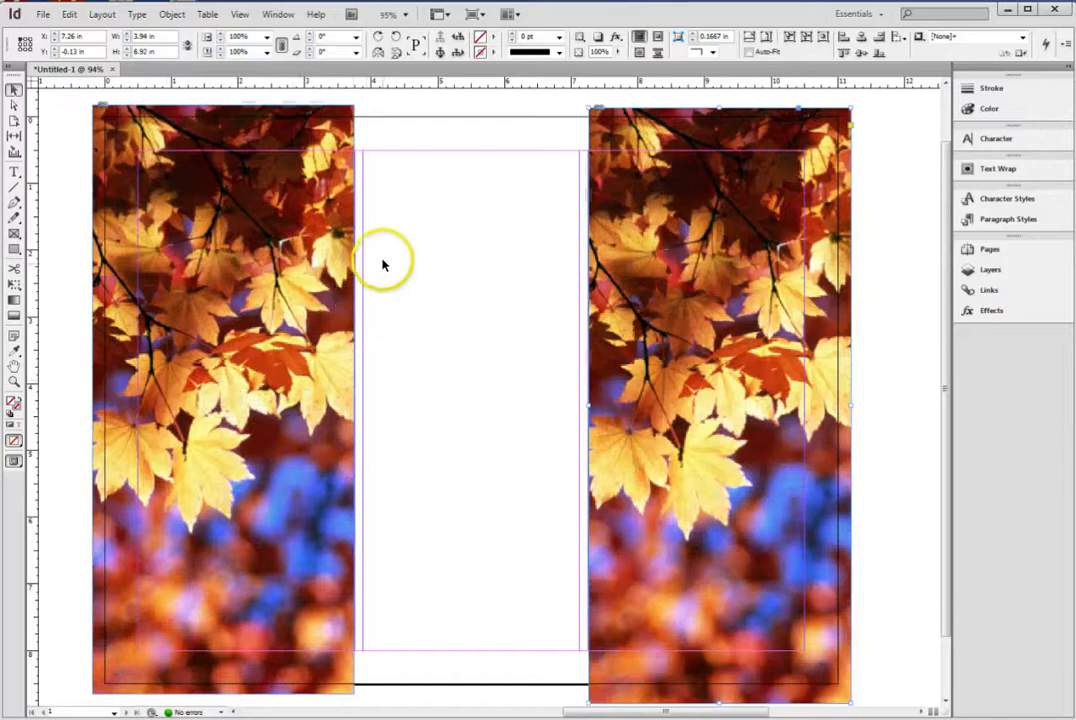
# - Show the document grid on the brochure page
pyautogui.click(240, 15)
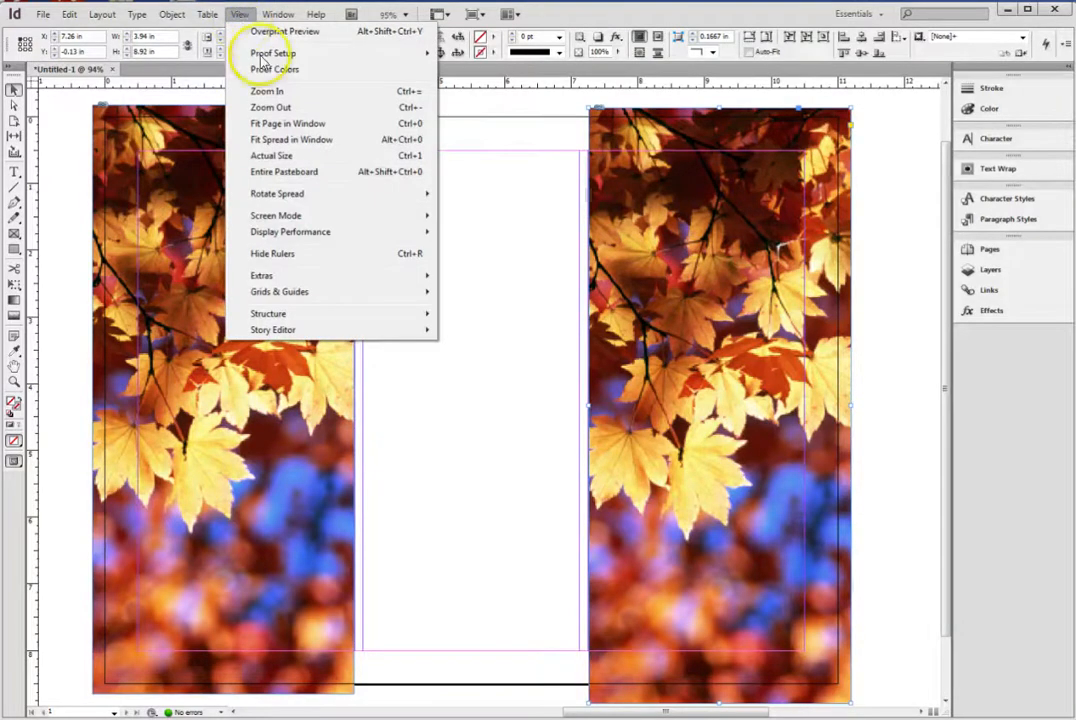
pyautogui.moveTo(266, 293)
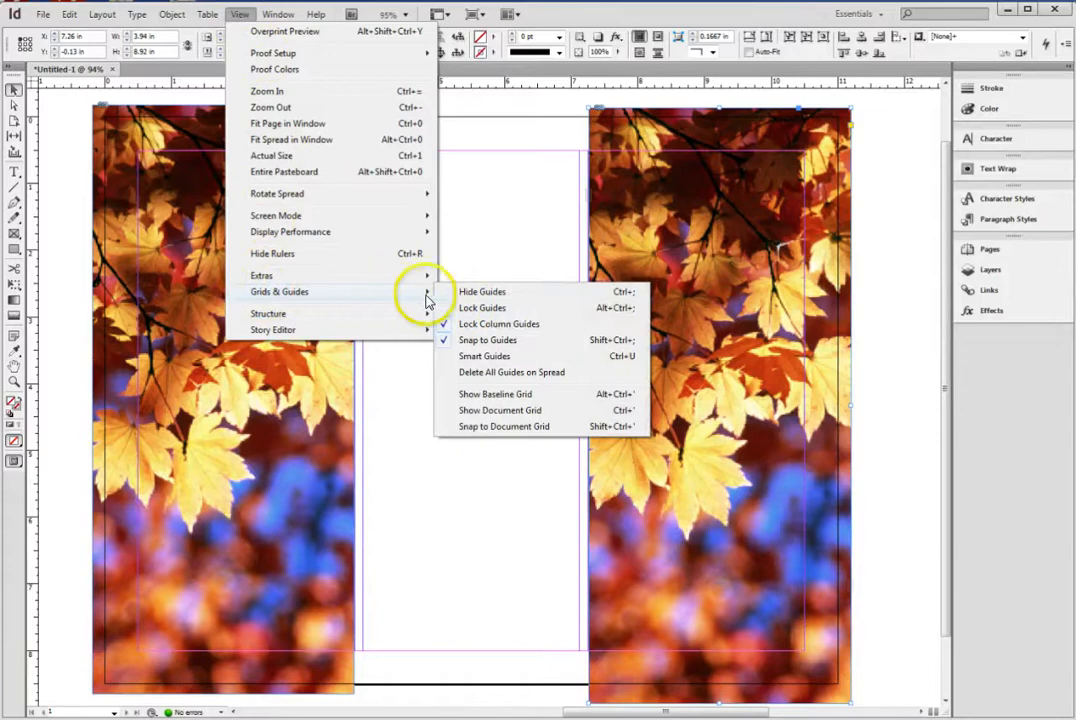
pyautogui.click(458, 411)
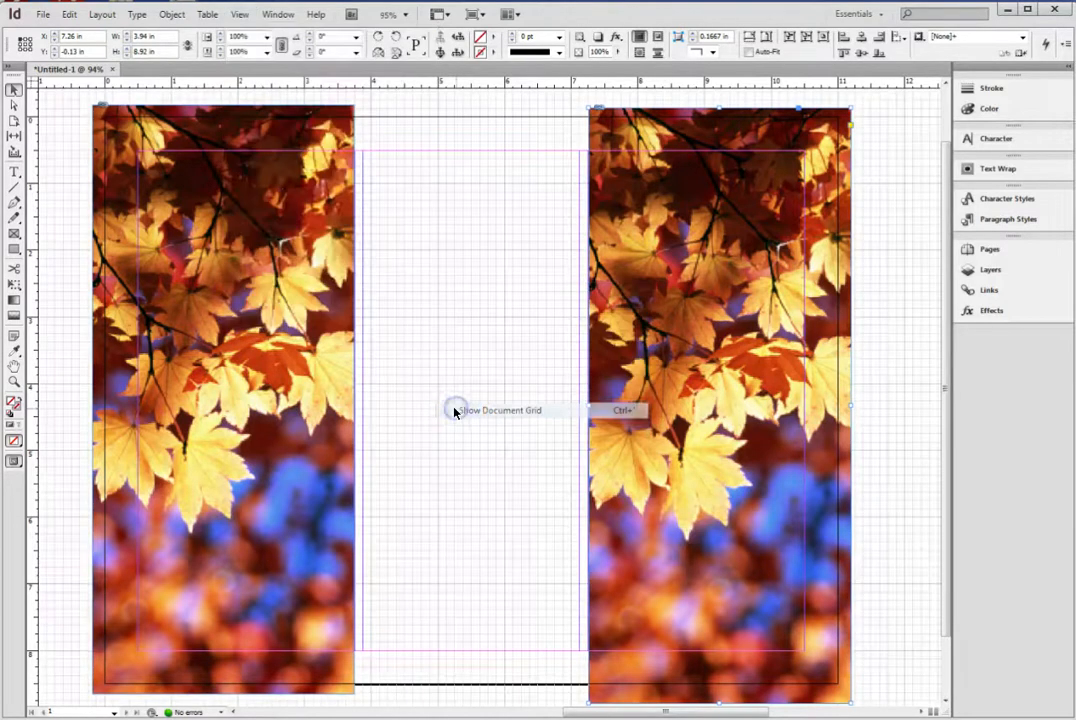
# - Show the baseline grid on the brochure page
pyautogui.click(240, 15)
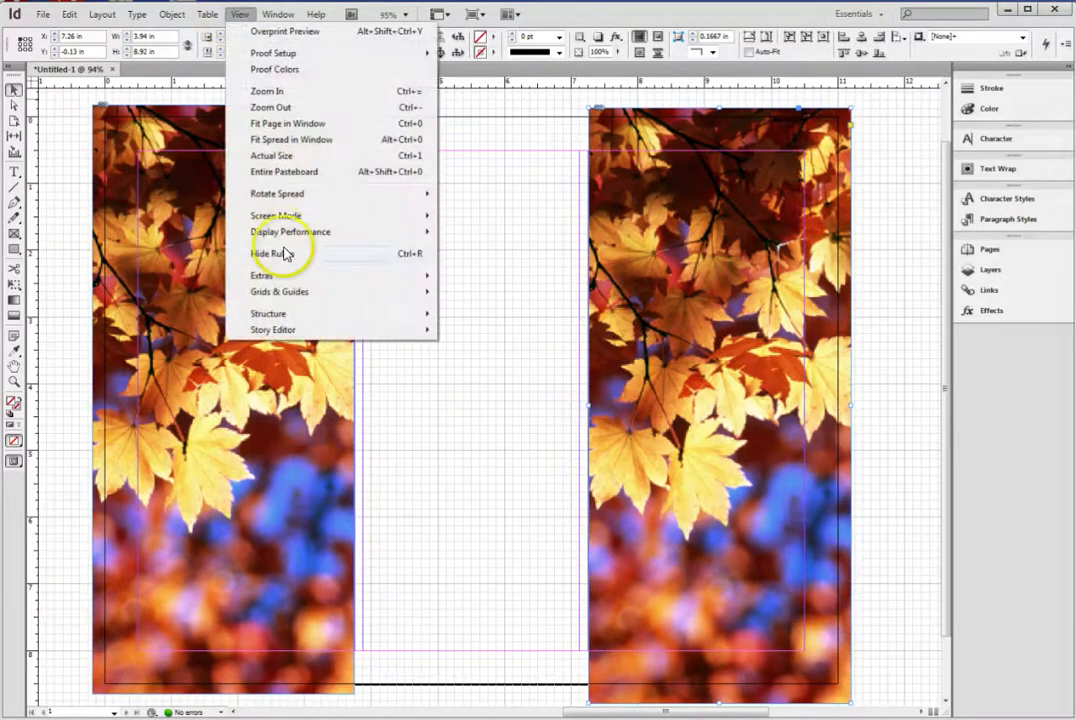
pyautogui.click(290, 292)
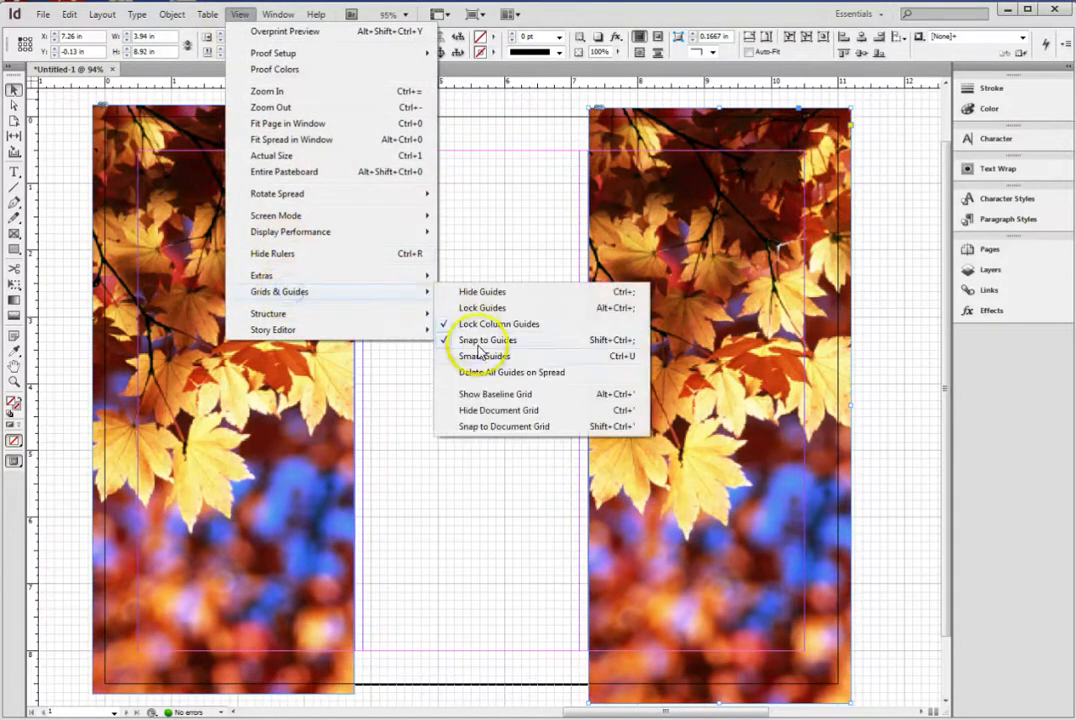
pyautogui.click(484, 396)
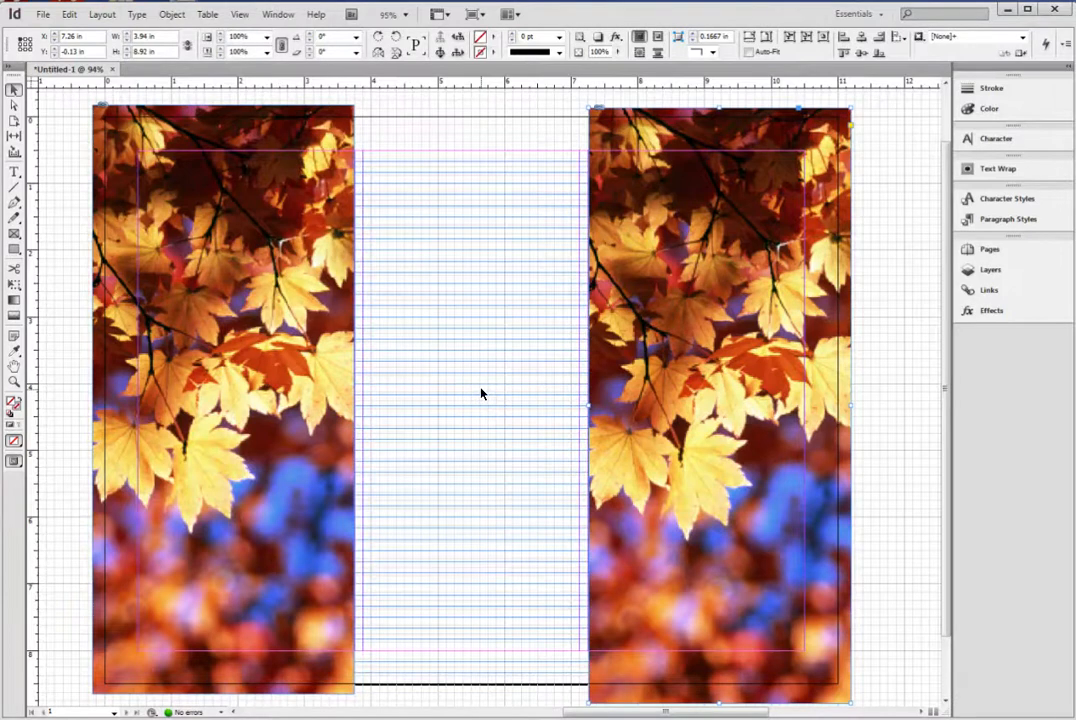
pyautogui.click(480, 390)
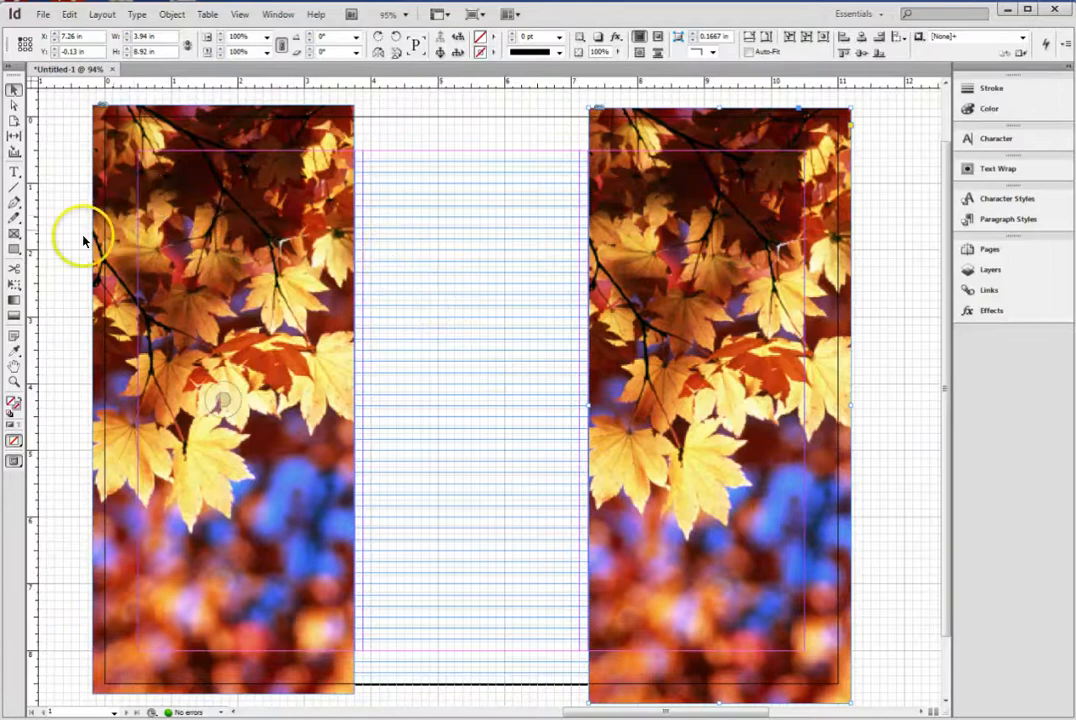
# - Draw a rectangular graphics frame about 2.54 in wide and 3.02 in high over the upper part of the right column's autumn image
pyautogui.click(13, 236)
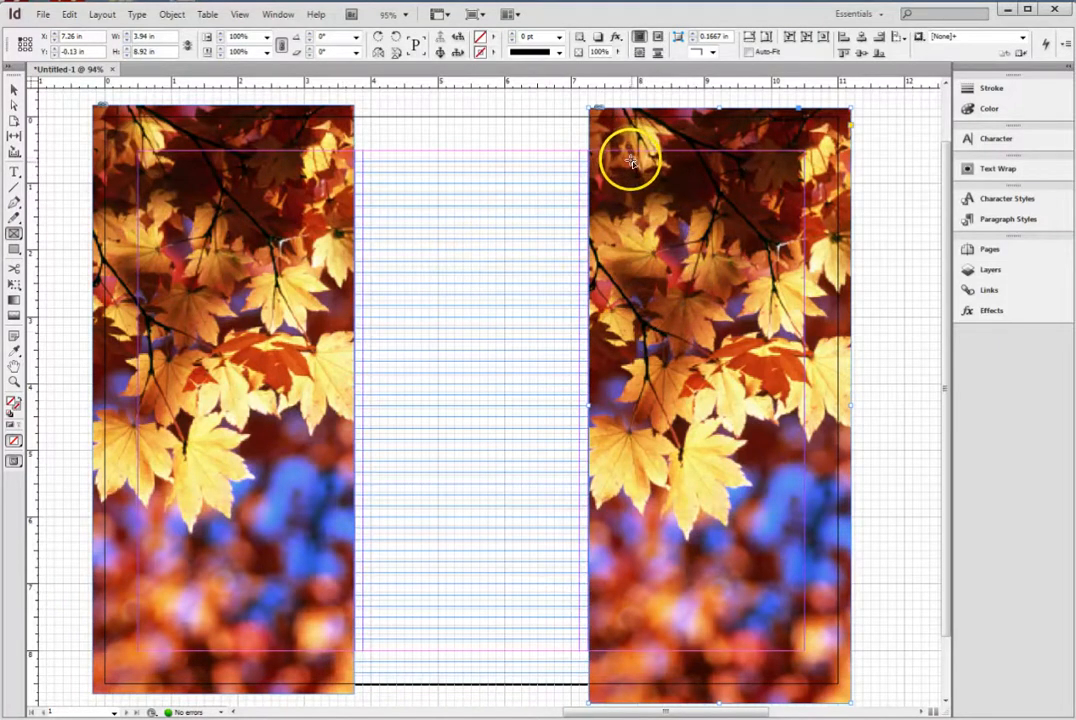
pyautogui.moveTo(630, 142); pyautogui.dragTo(805, 347)
pyautogui.click(634, 245)
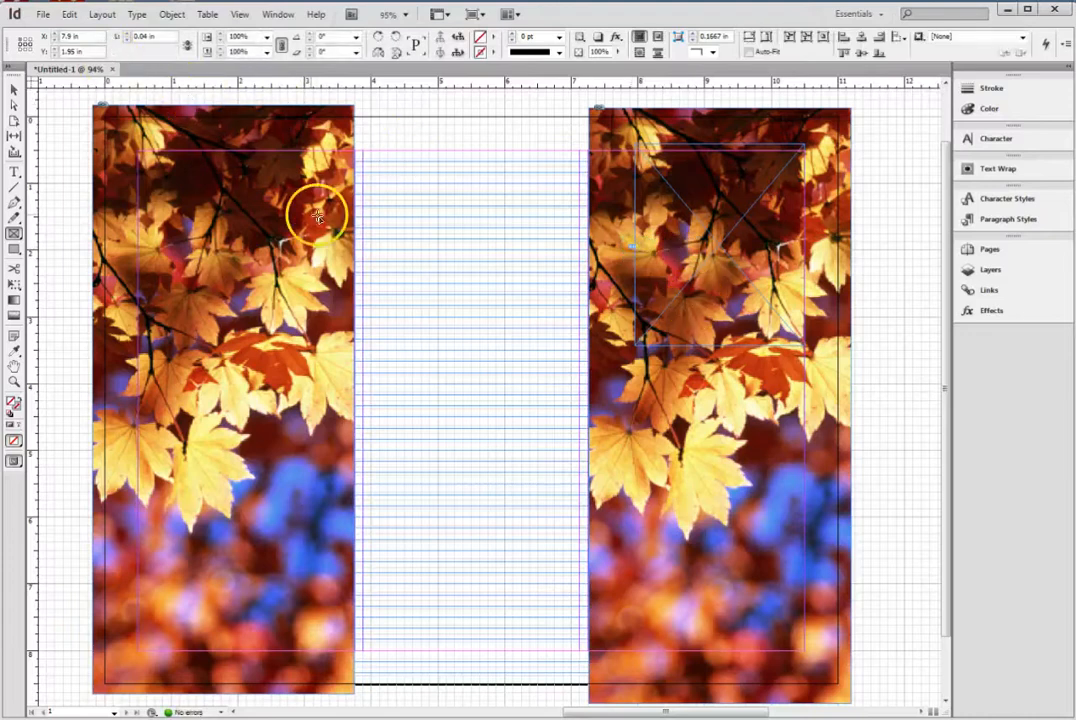
pyautogui.press('Delete')
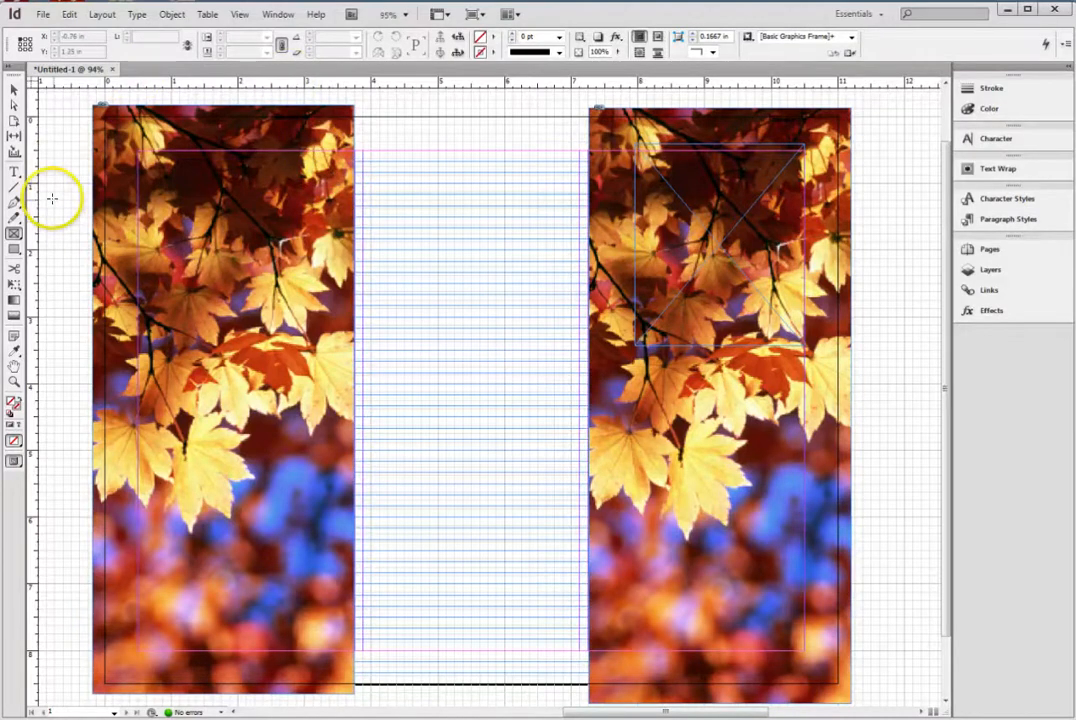
# - Place the JMSpupslogo Photoshop file from the Brochure folder into the empty frame over the right column
pyautogui.click(43, 16)
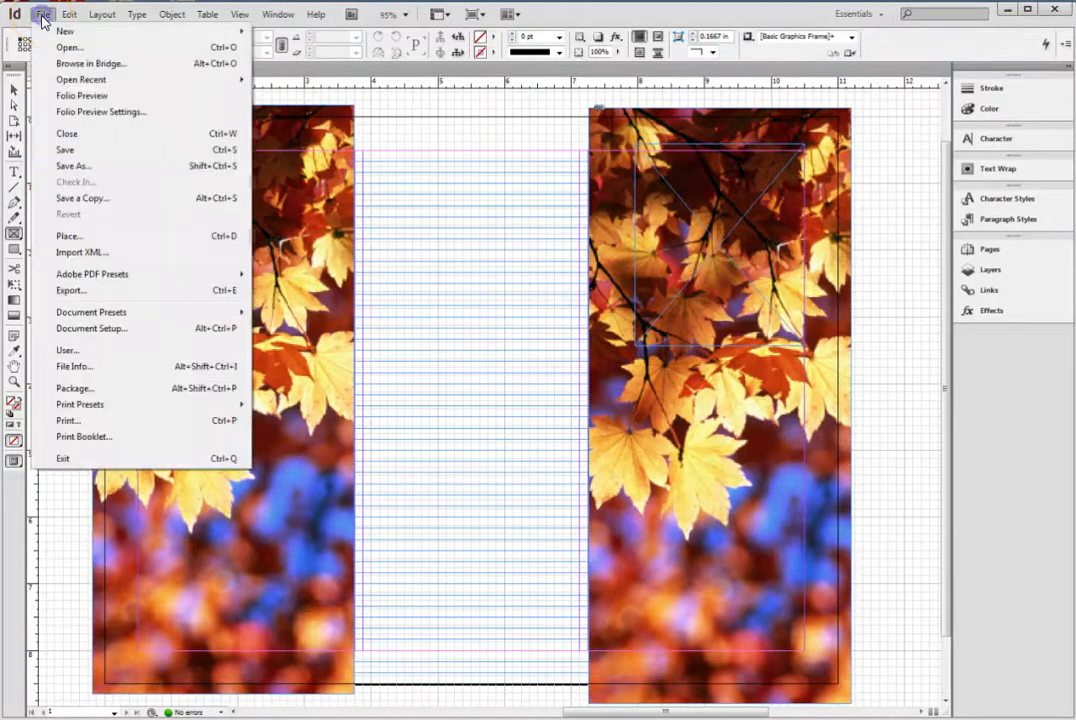
pyautogui.click(70, 234)
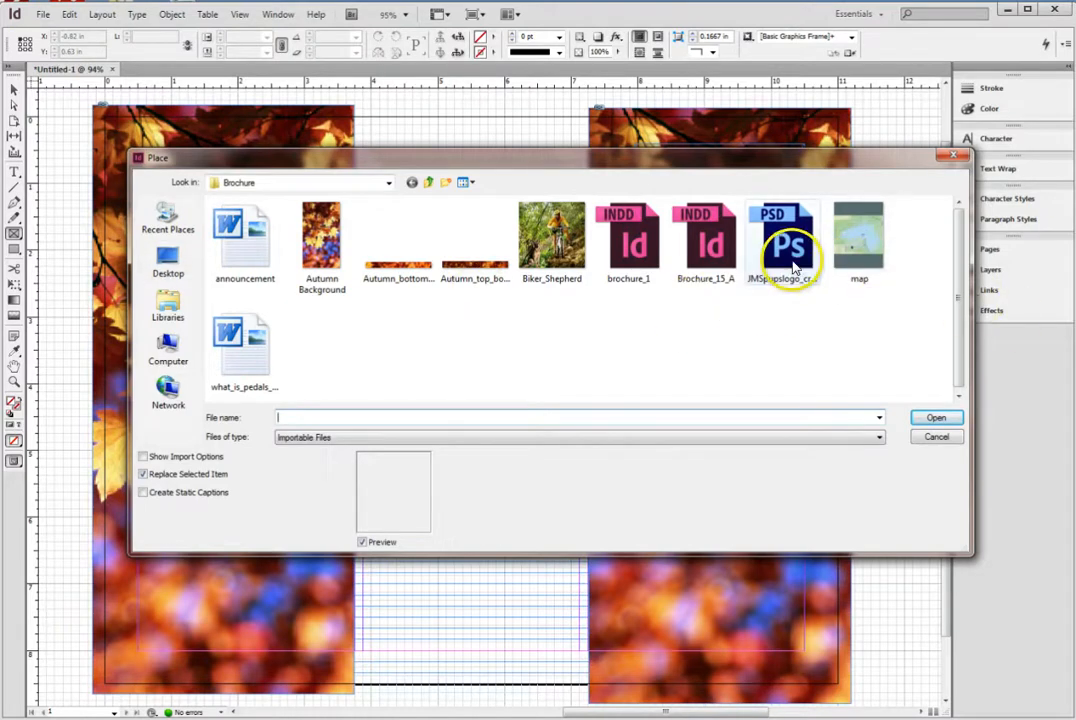
pyautogui.click(790, 250)
pyautogui.click(930, 418)
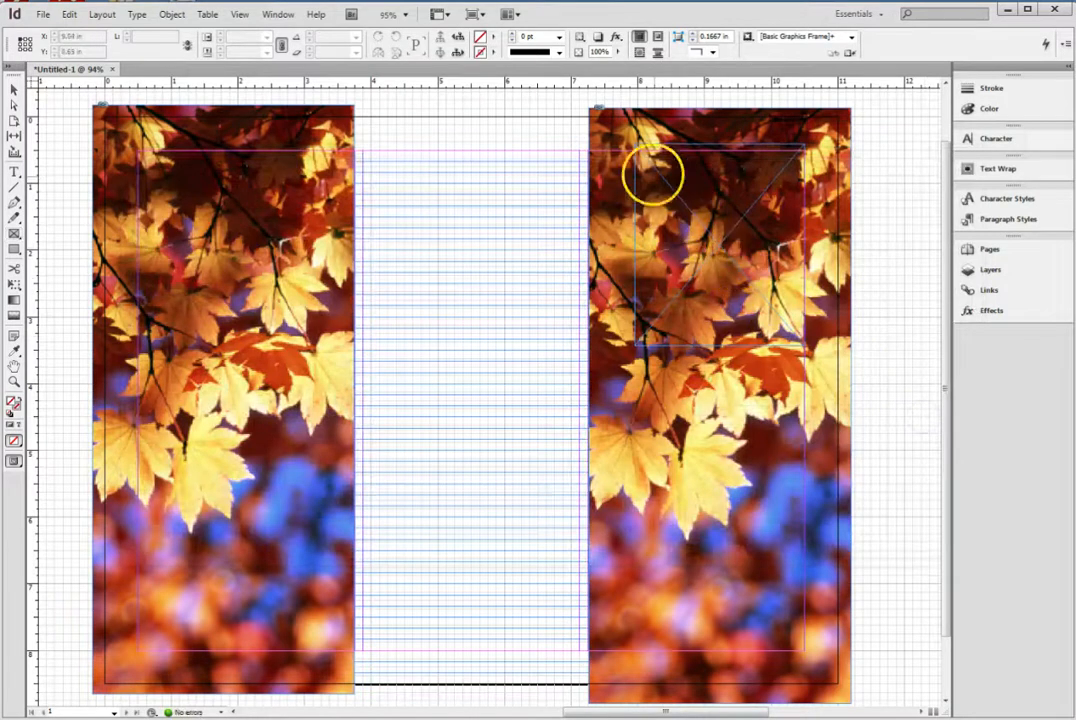
pyautogui.click(653, 174)
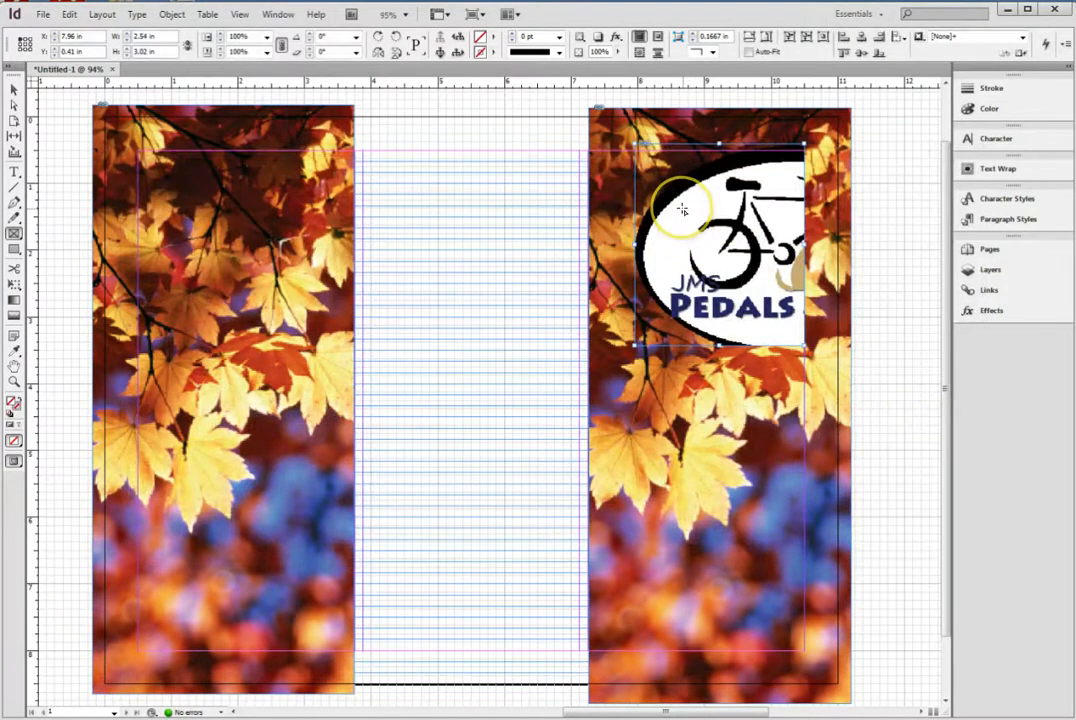
# - Apply Fit Content Proportionally to the logo in the right column
pyautogui.rightClick(683, 212)
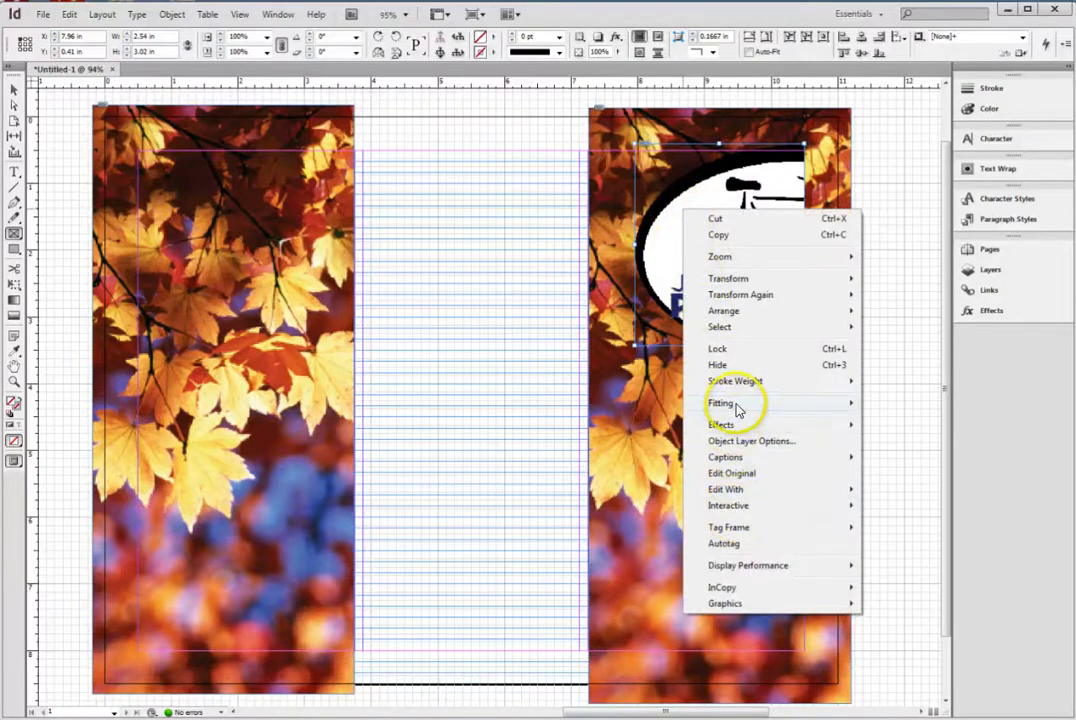
pyautogui.moveTo(745, 405)
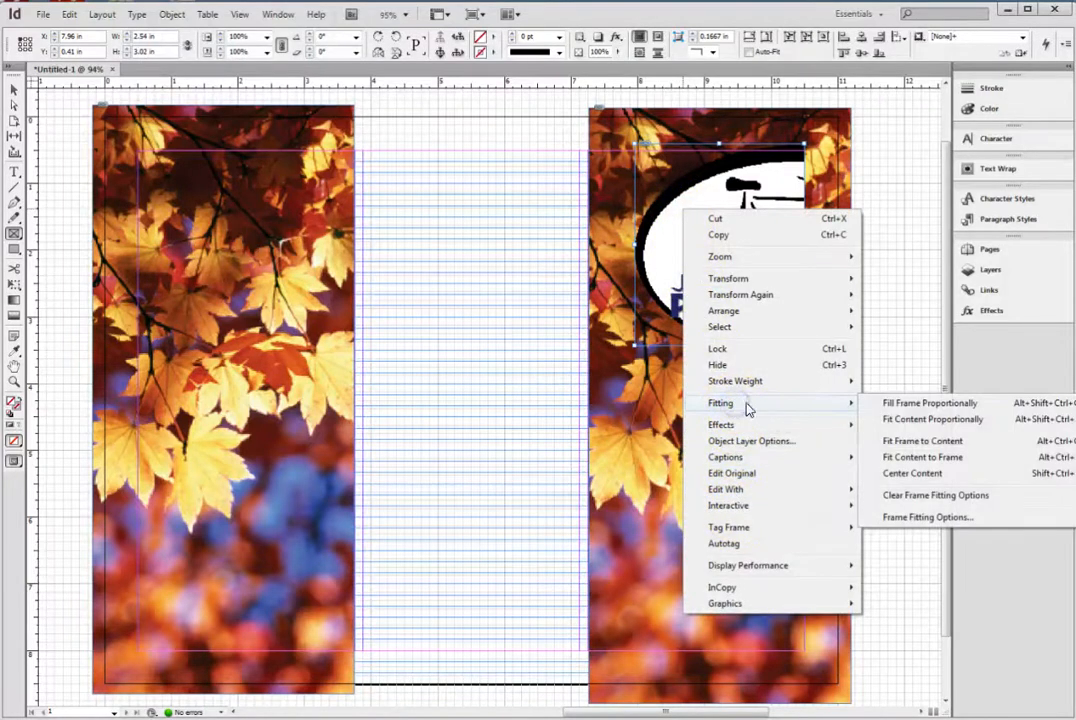
pyautogui.click(908, 421)
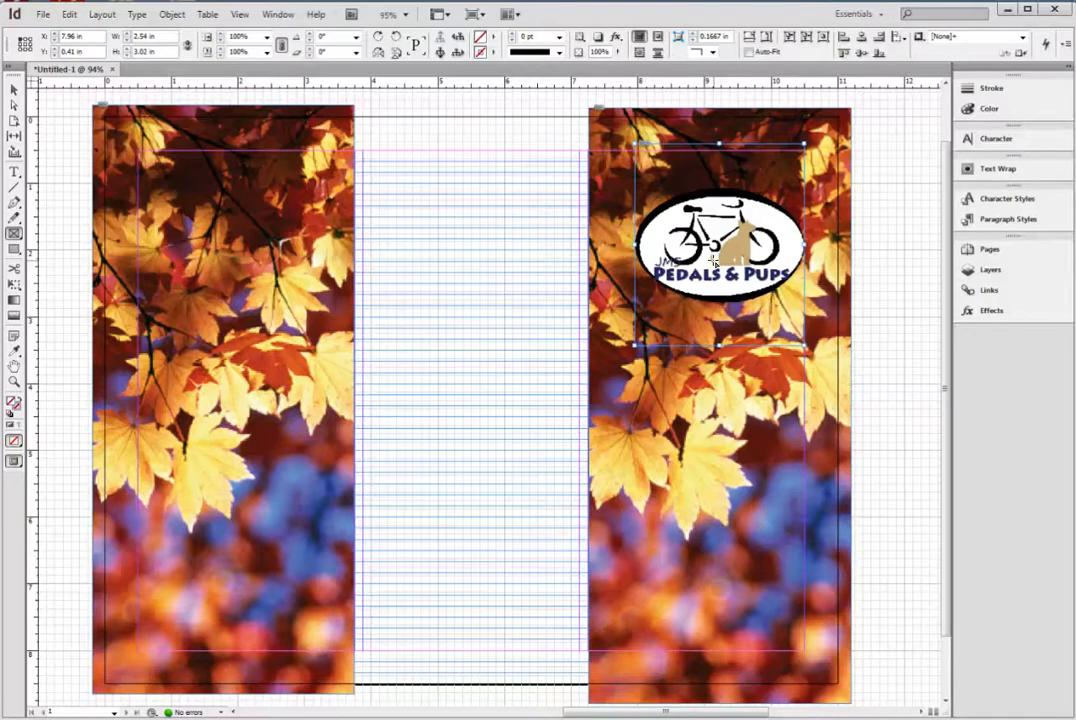
# - Draw a graphics frame about 1.62 by 1.25 in in the middle column and place the JMSpupslogo Photoshop file in it
pyautogui.click(18, 241)
pyautogui.moveTo(404, 286); pyautogui.dragTo(512, 366)
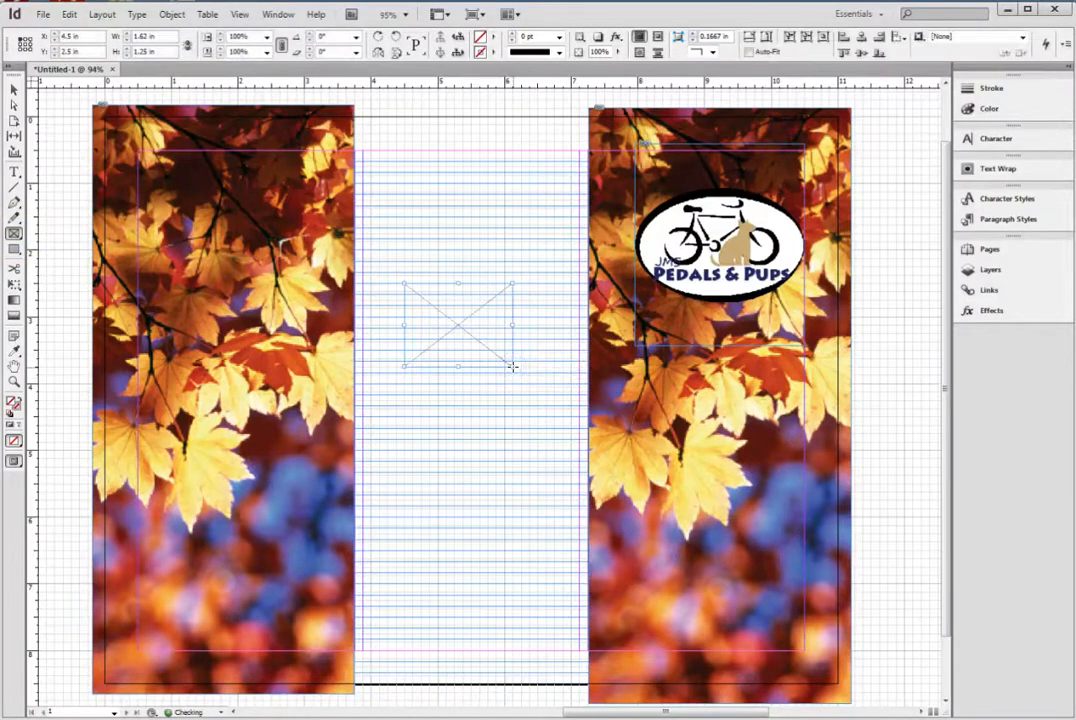
pyautogui.click(42, 14)
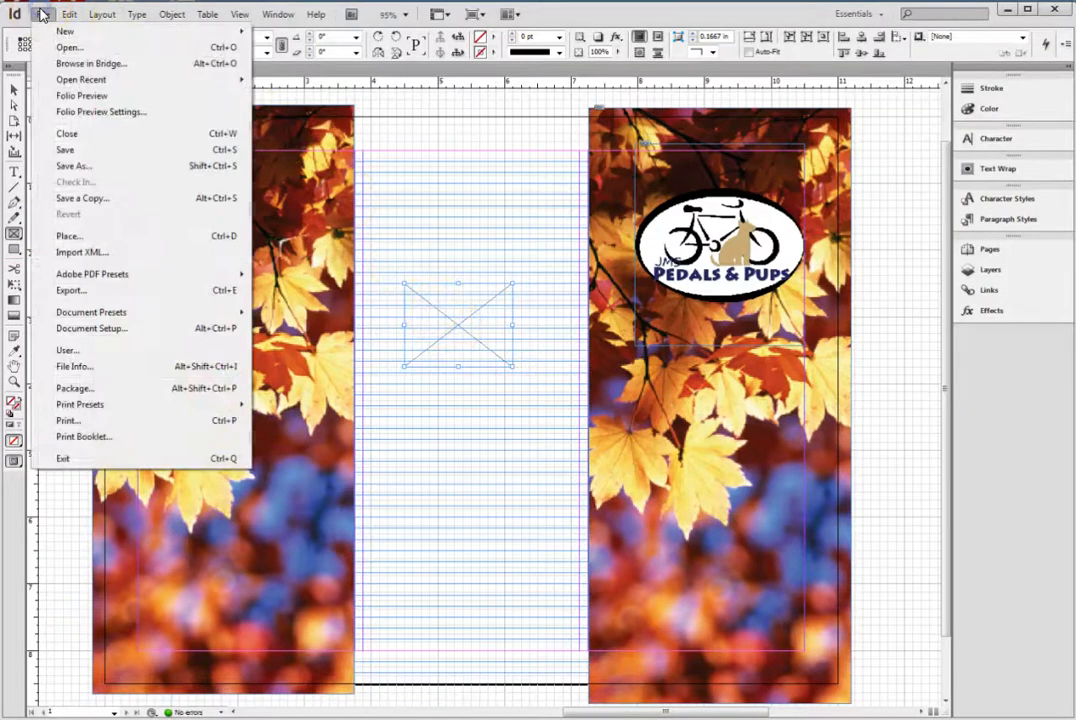
pyautogui.click(70, 235)
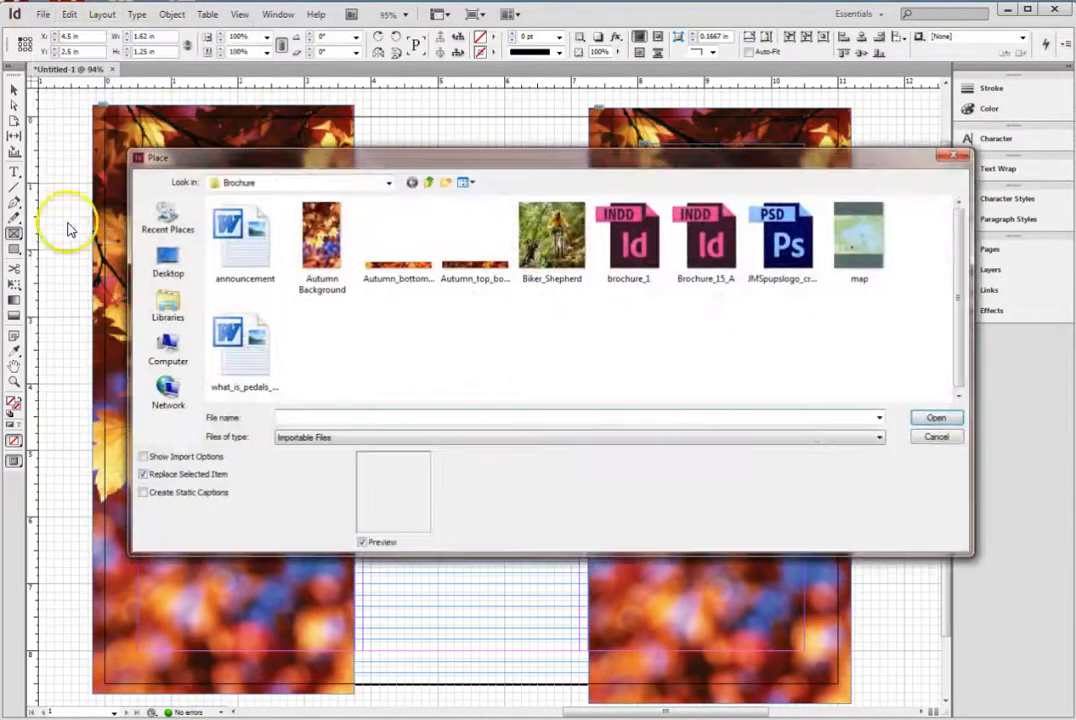
pyautogui.click(786, 250)
pyautogui.click(930, 417)
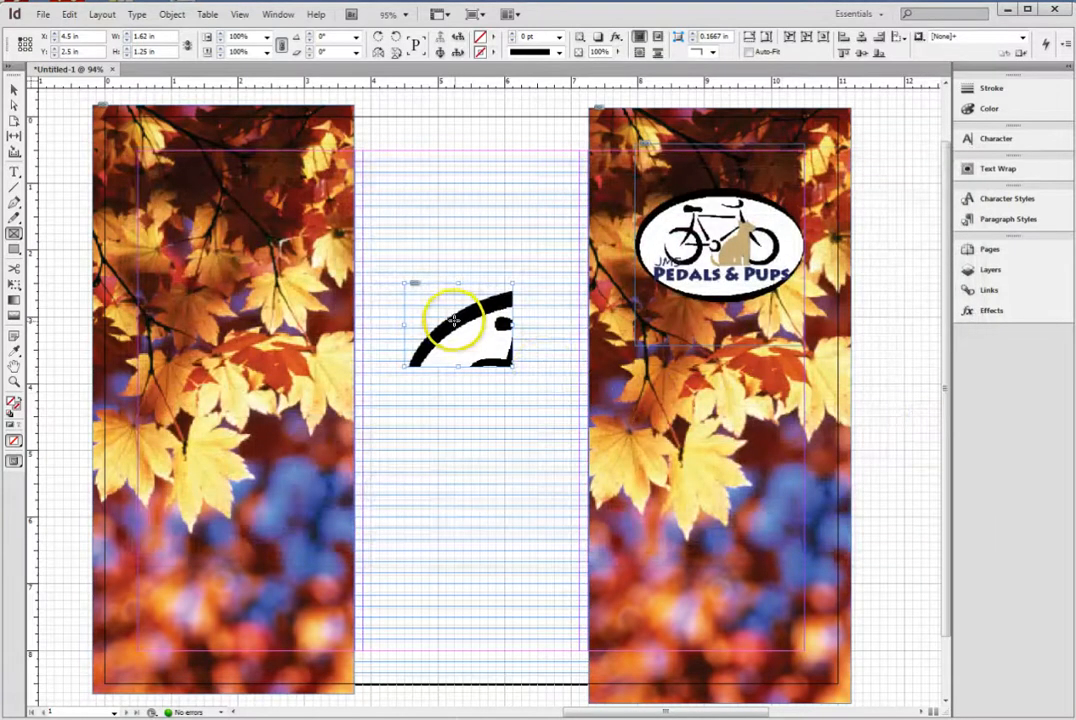
# - Scale the middle column's logo to its frame with Fit Content Proportionally
pyautogui.rightClick(455, 325)
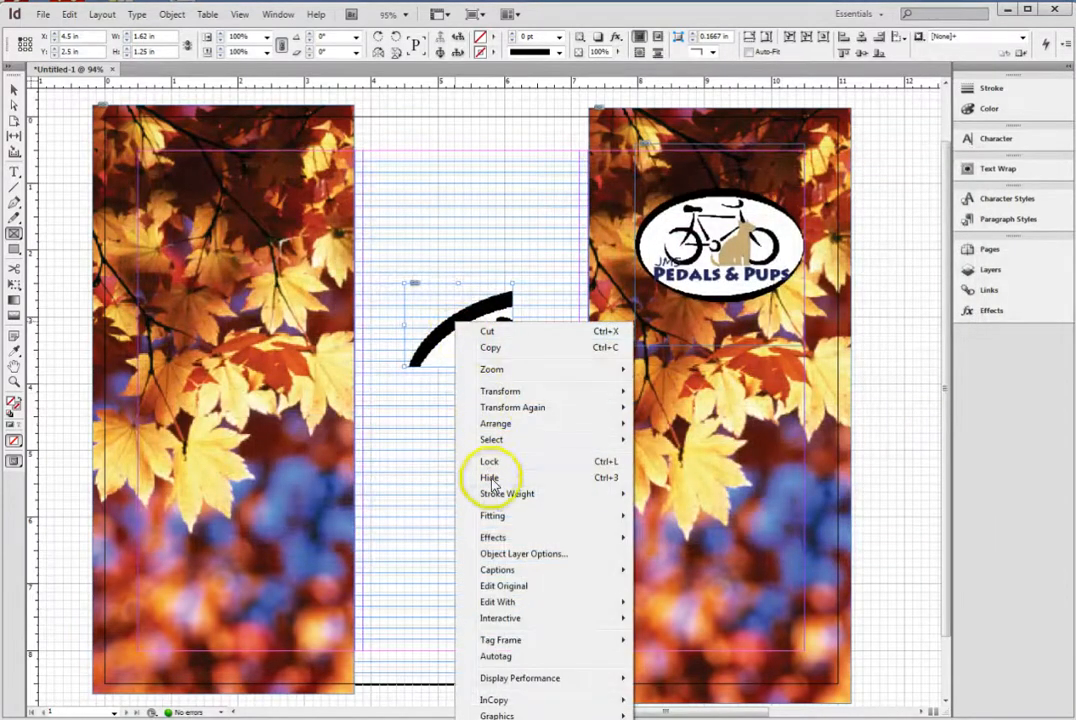
pyautogui.moveTo(505, 518)
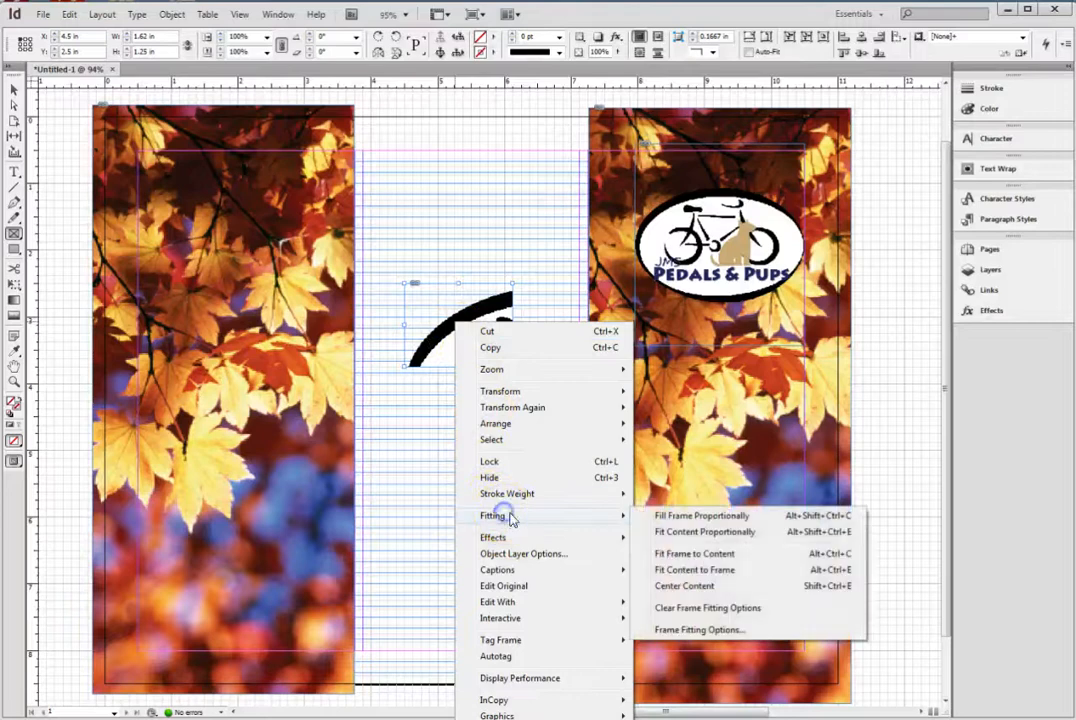
pyautogui.click(670, 532)
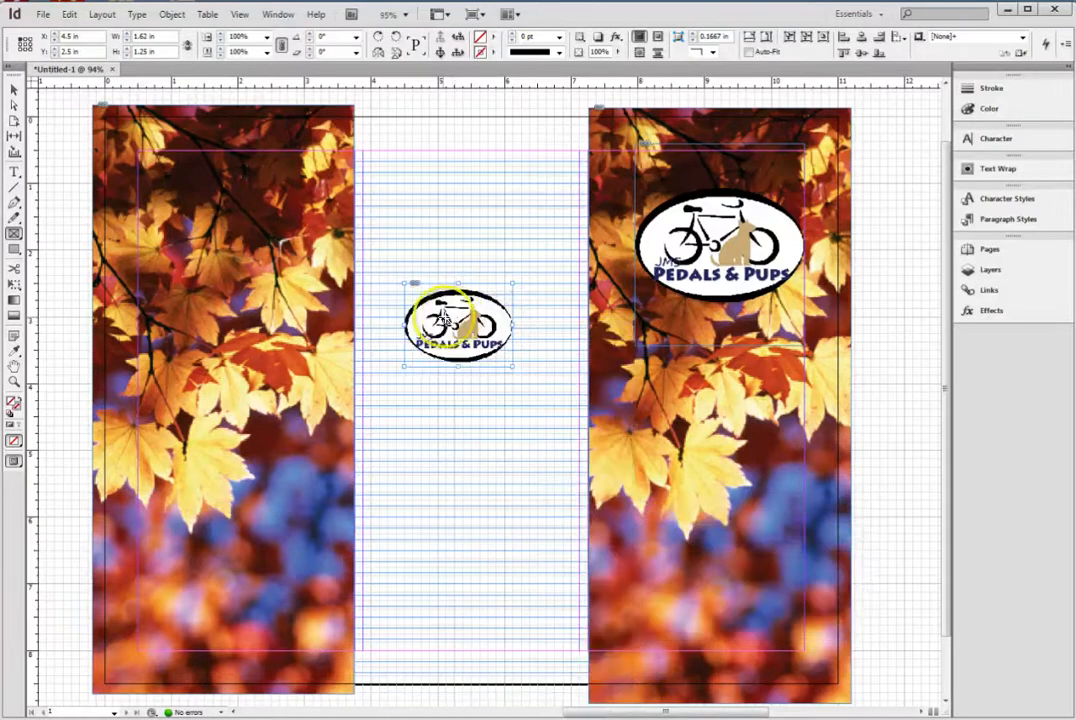
# - Rotate the middle column's logo 90° clockwise and move it to that column's upper-right corner, at about X 7.125 in, Y 0.52 in
pyautogui.rightClick(410, 297)
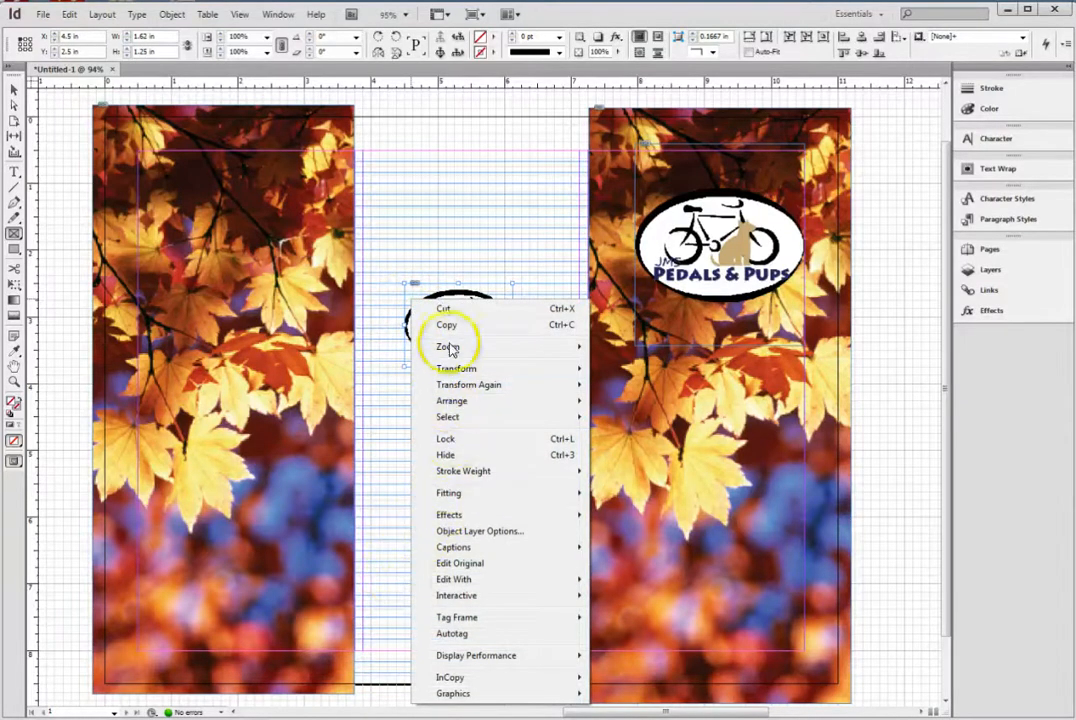
pyautogui.moveTo(450, 371)
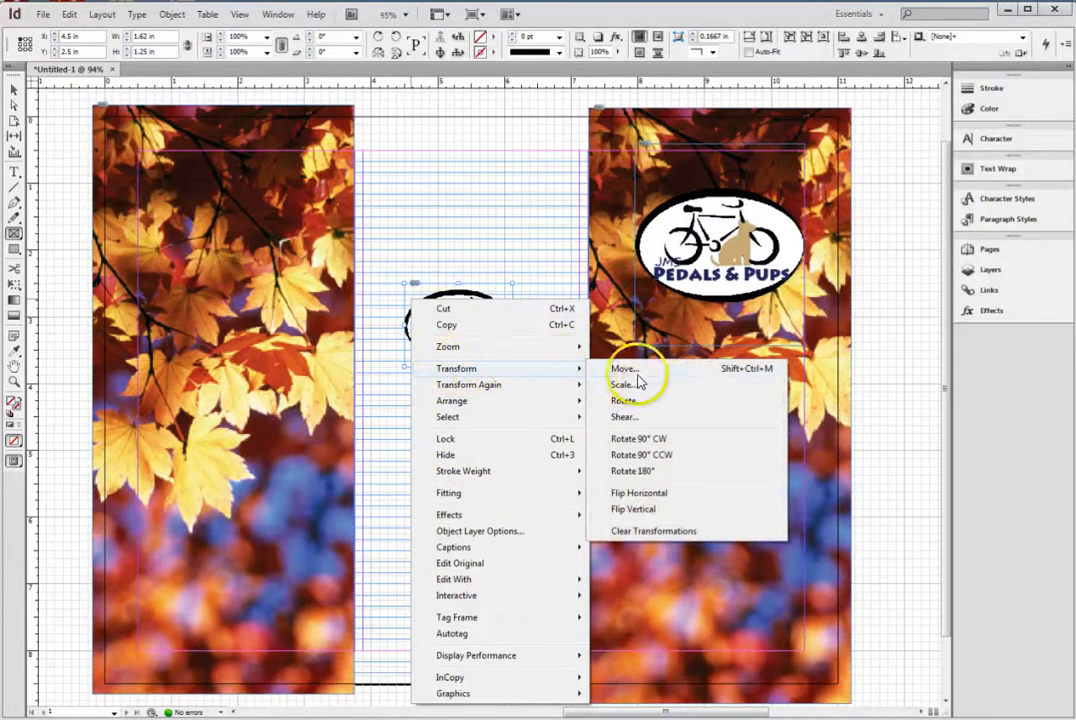
pyautogui.click(651, 439)
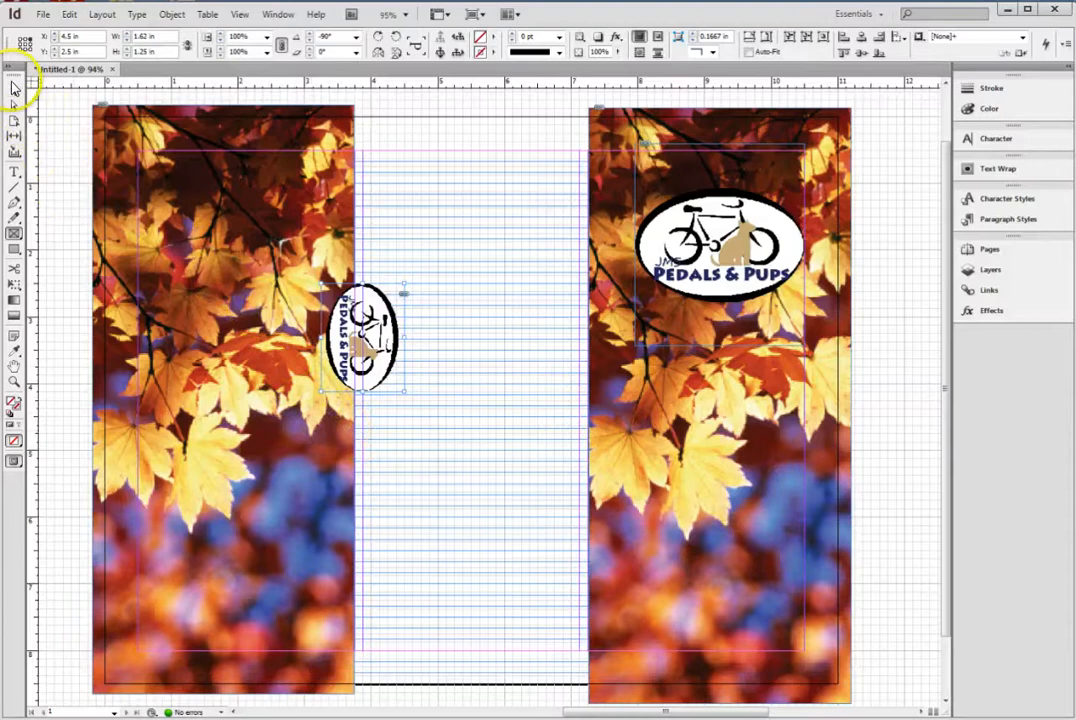
pyautogui.click(12, 88)
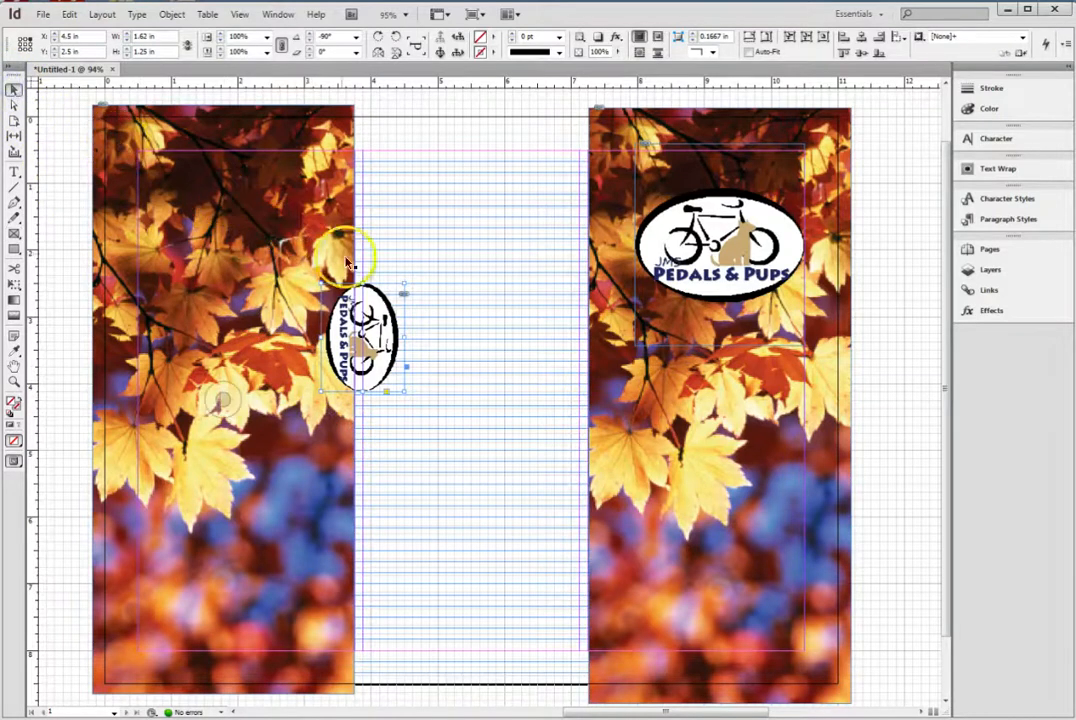
pyautogui.moveTo(373, 316); pyautogui.dragTo(552, 174)
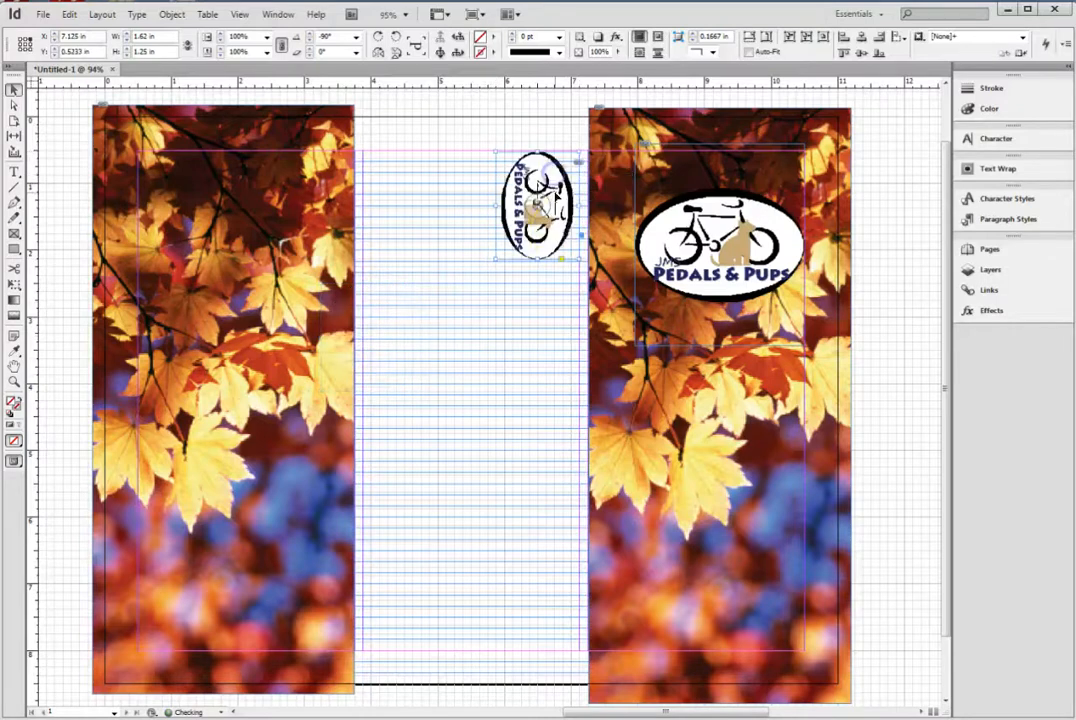